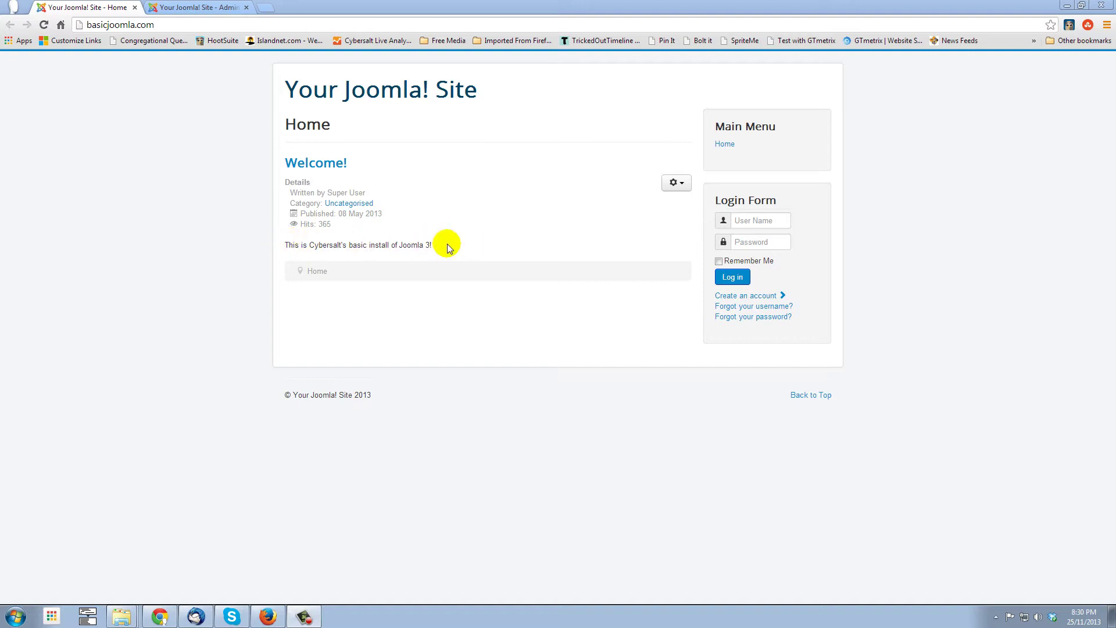
Step: Select the sentence "This is Cybersalt's basic install of Joomla 3!" on the public Welcome page
left_click_drag(447, 245, 271, 243)
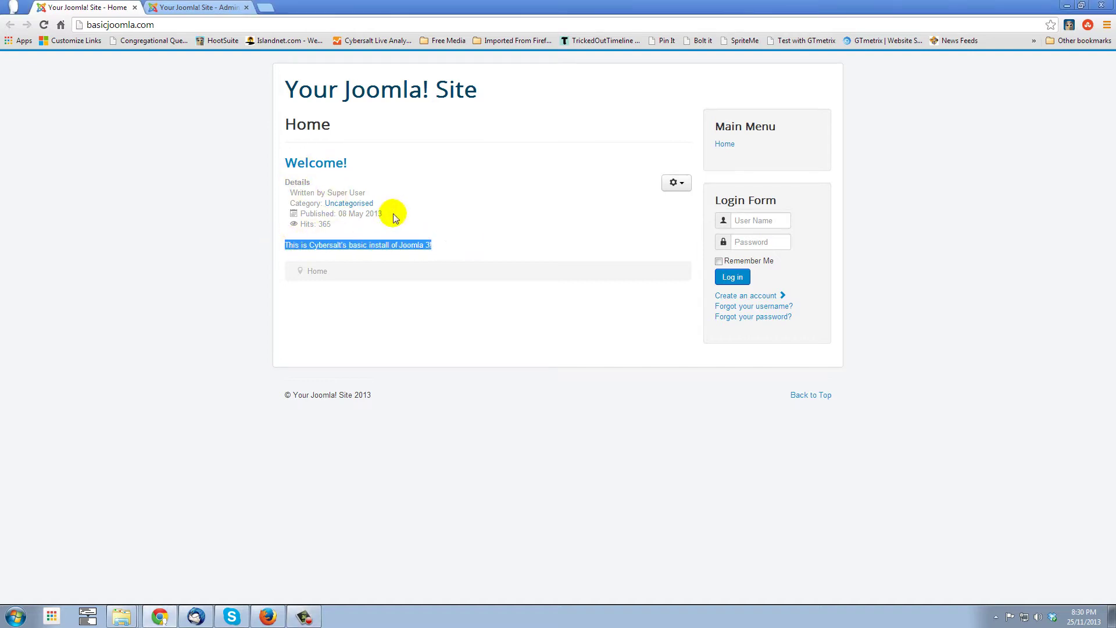
Step: Switch to the Article Manager: Articles tab and open the Welcome! article in Edit Article
left_click(185, 8)
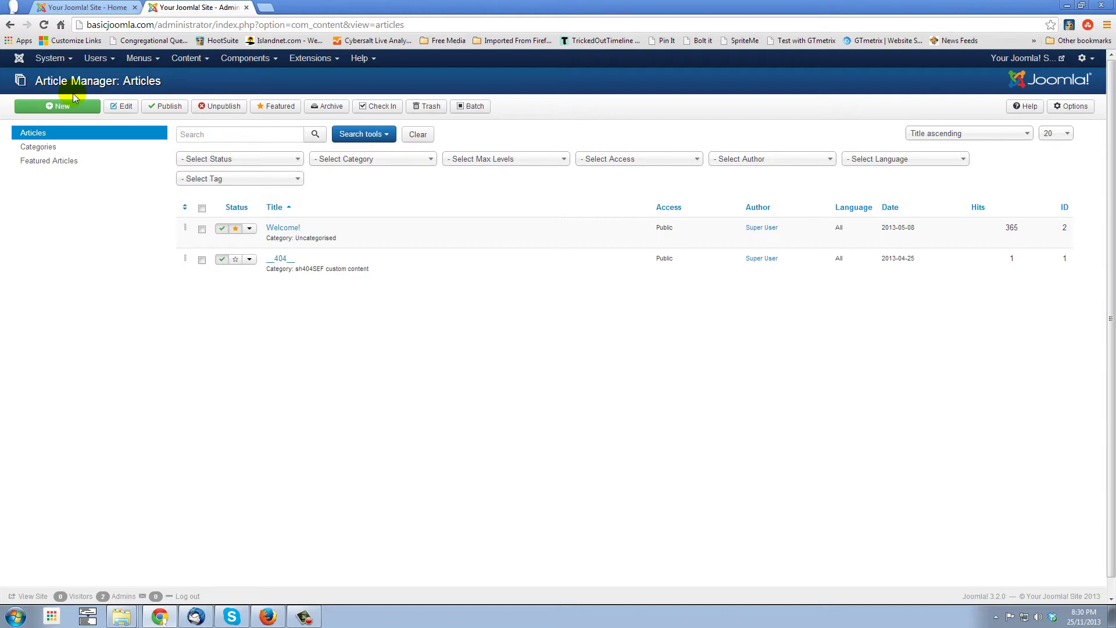
left_click(284, 228)
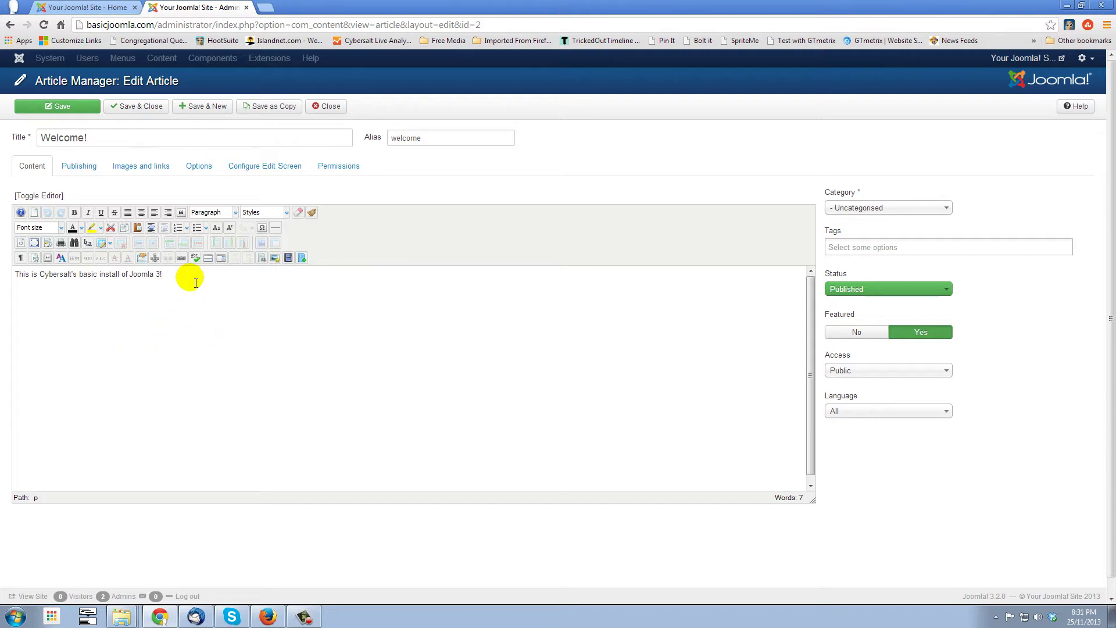
Step: Add a blank line below the welcome sentence, then open and cancel the Tables dialog twice
key("Return")
right_click(92, 298)
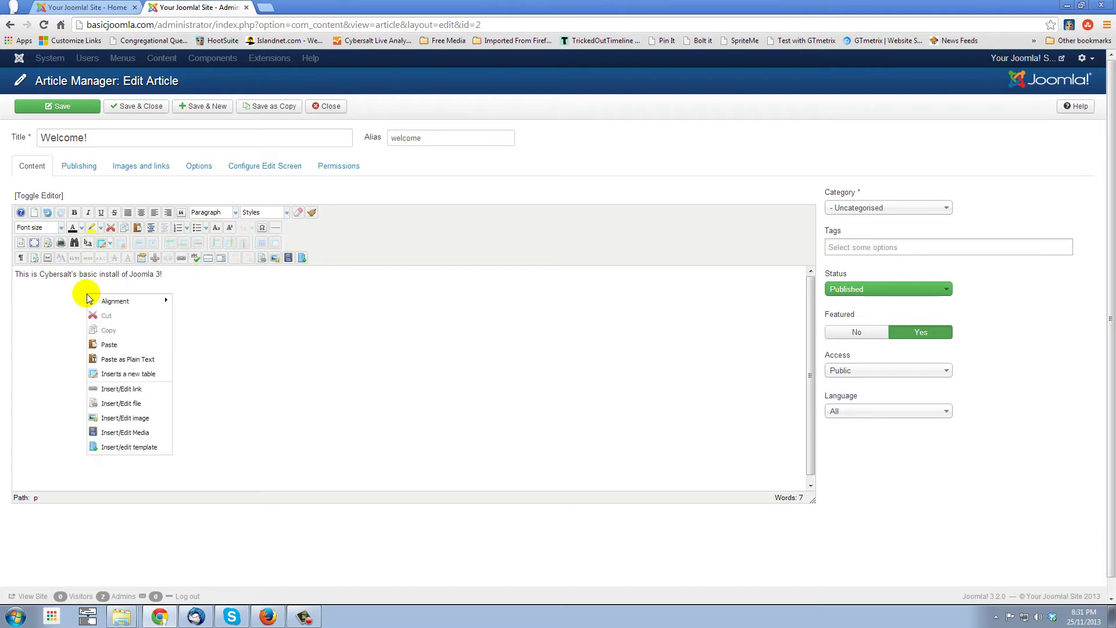
left_click(131, 375)
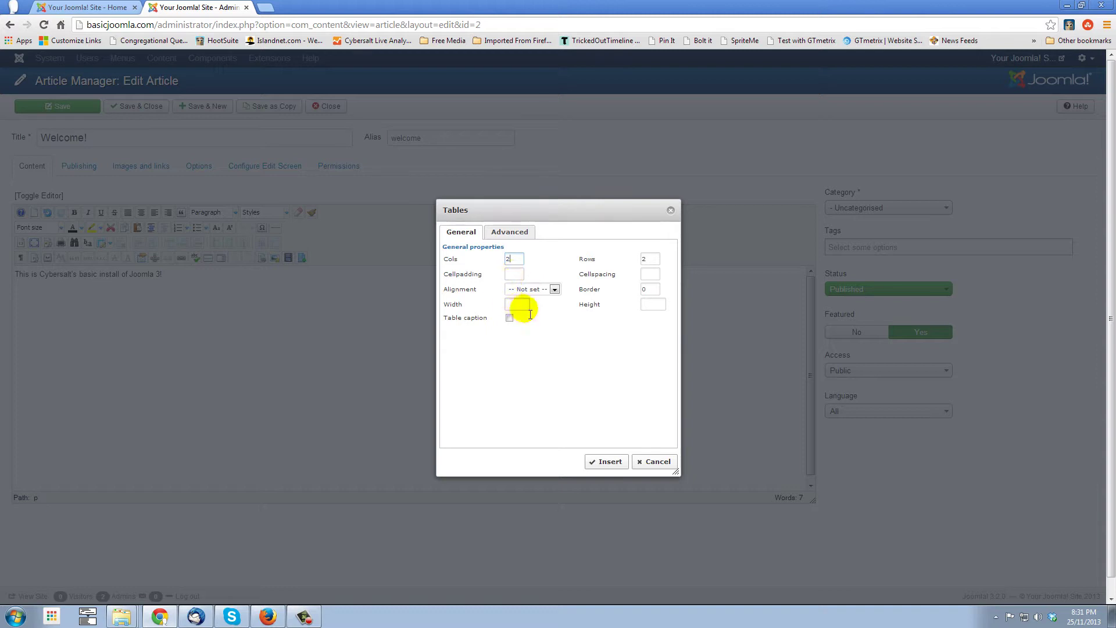
left_click(507, 231)
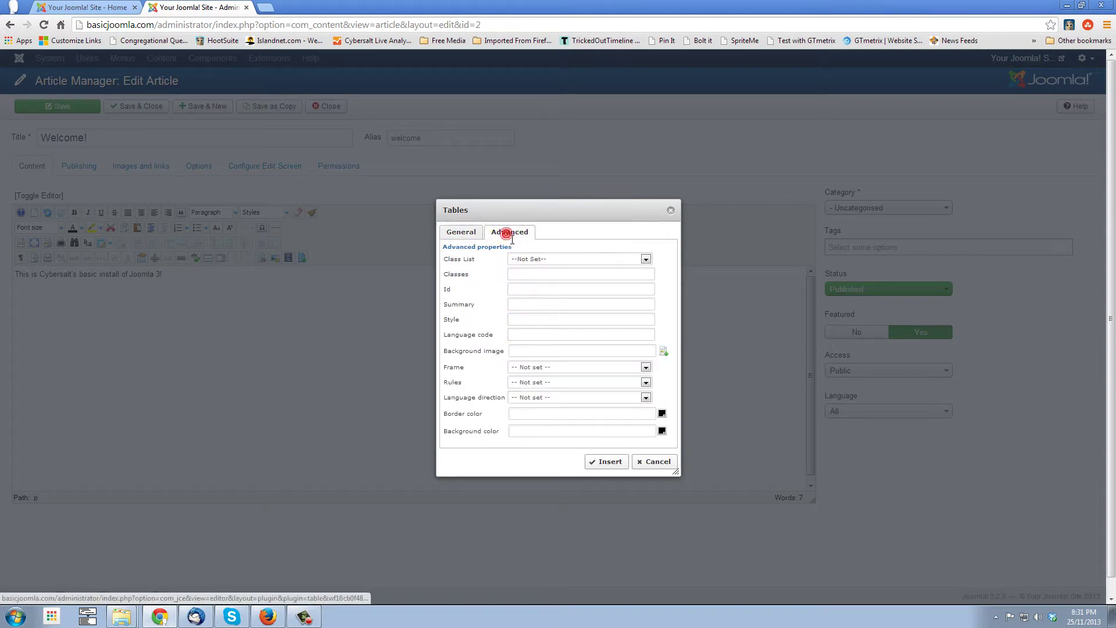
left_click(652, 460)
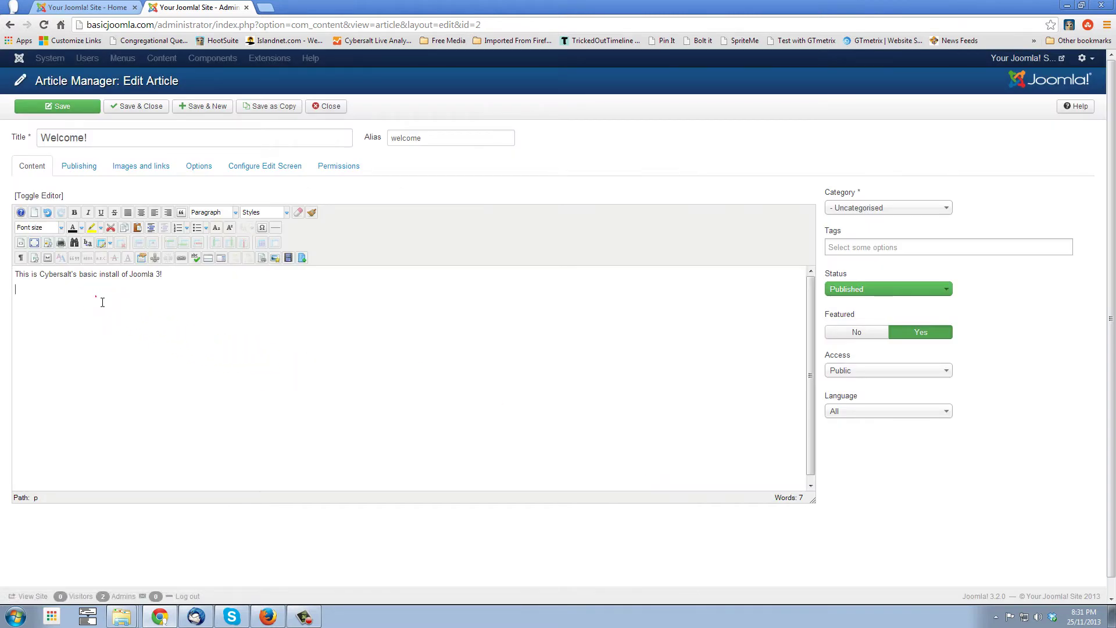
left_click(102, 244)
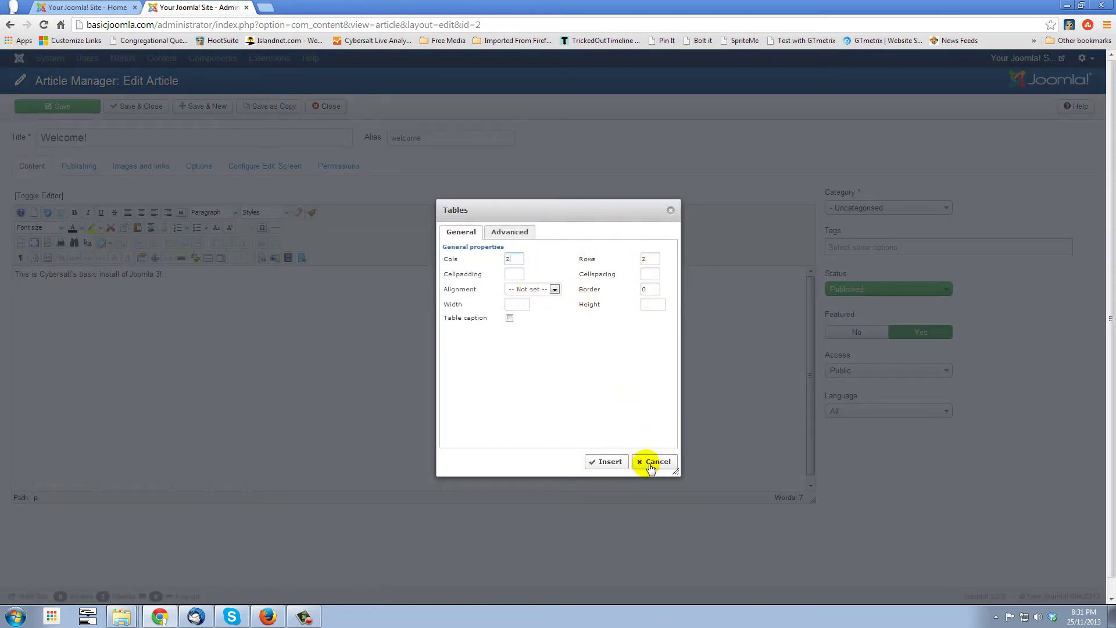
left_click(651, 465)
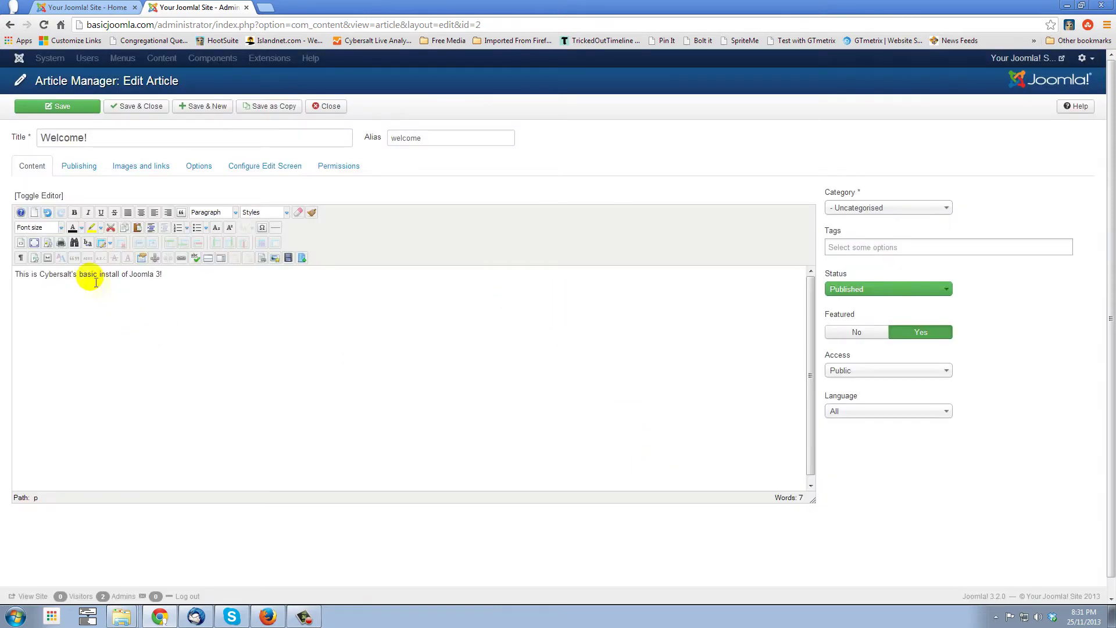
left_click(110, 243)
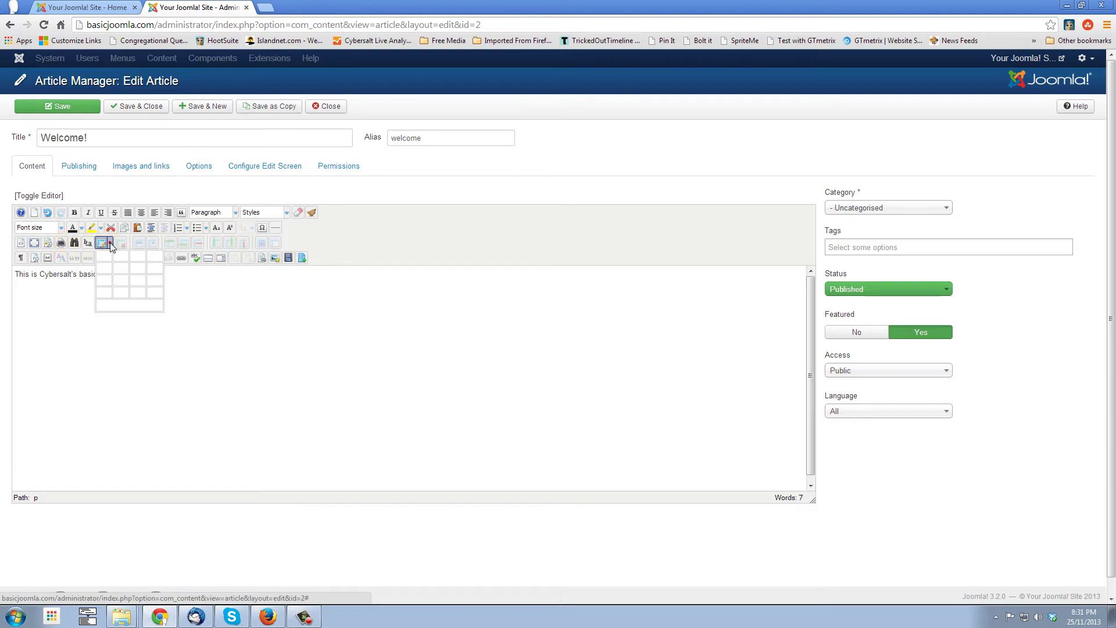
Step: Insert a 3×3 table below the sentence and fill its bottom cells with placeholder d's
left_click(138, 284)
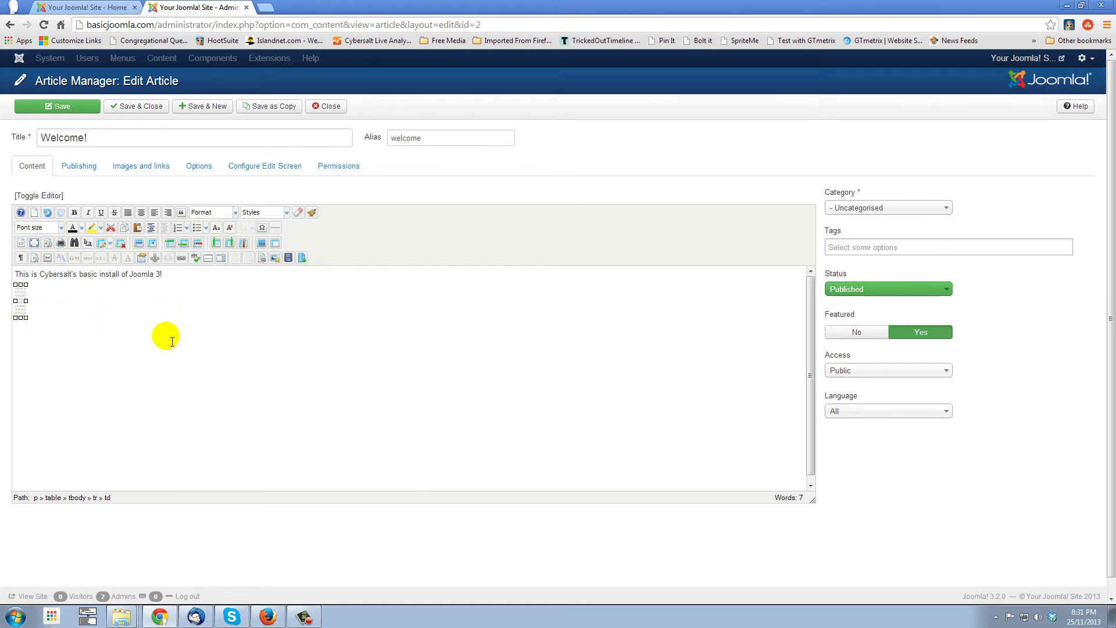
type("dddddddddddddd")
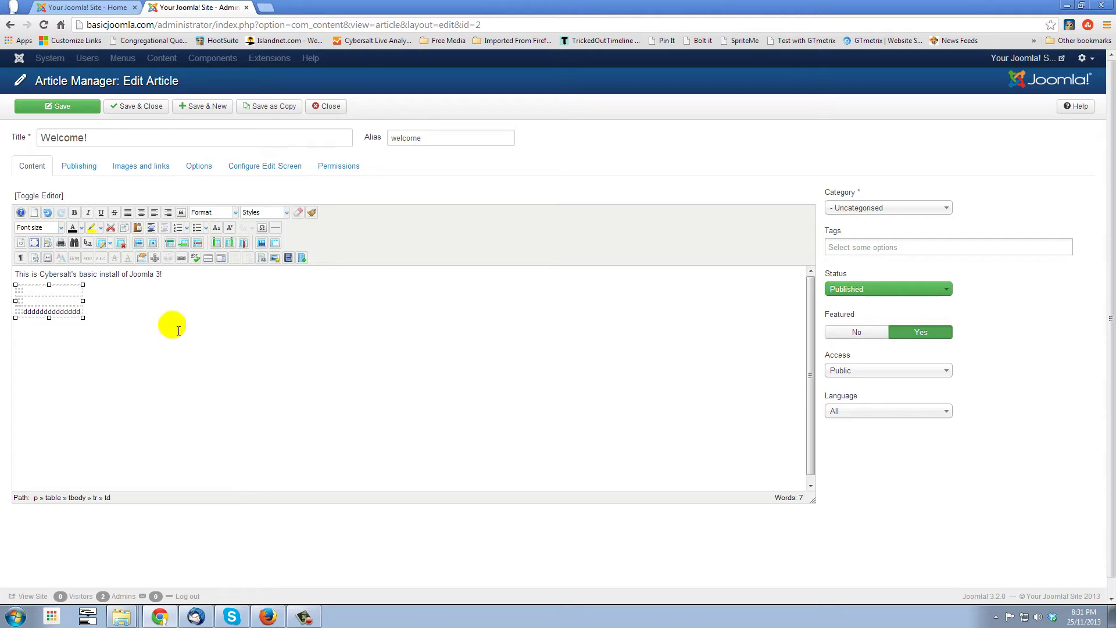
left_click(25, 317)
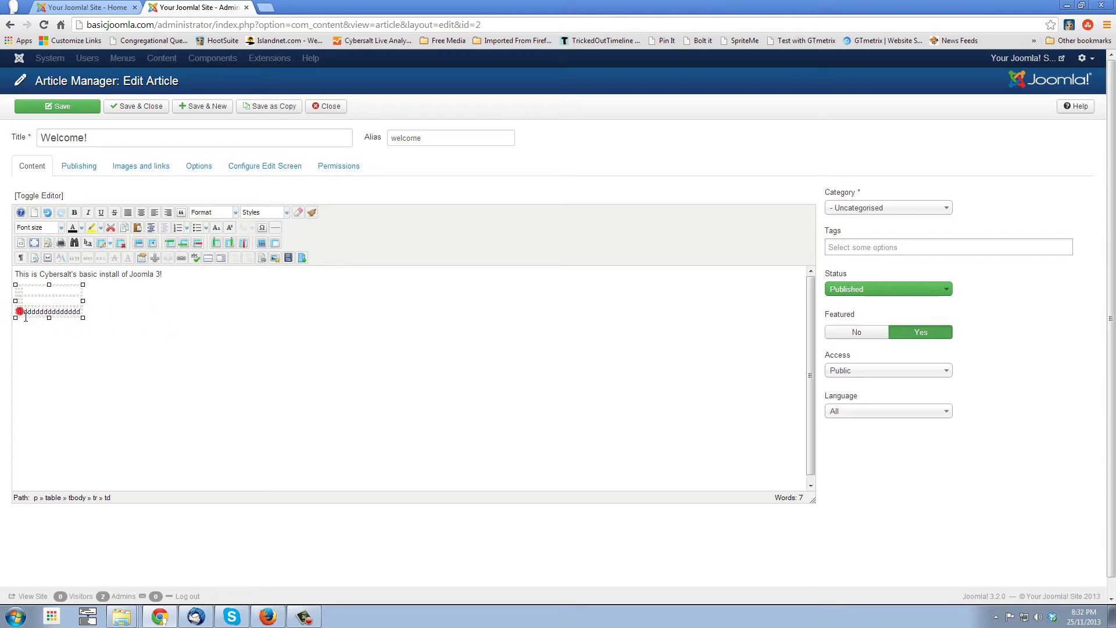
type("dddddddddddd")
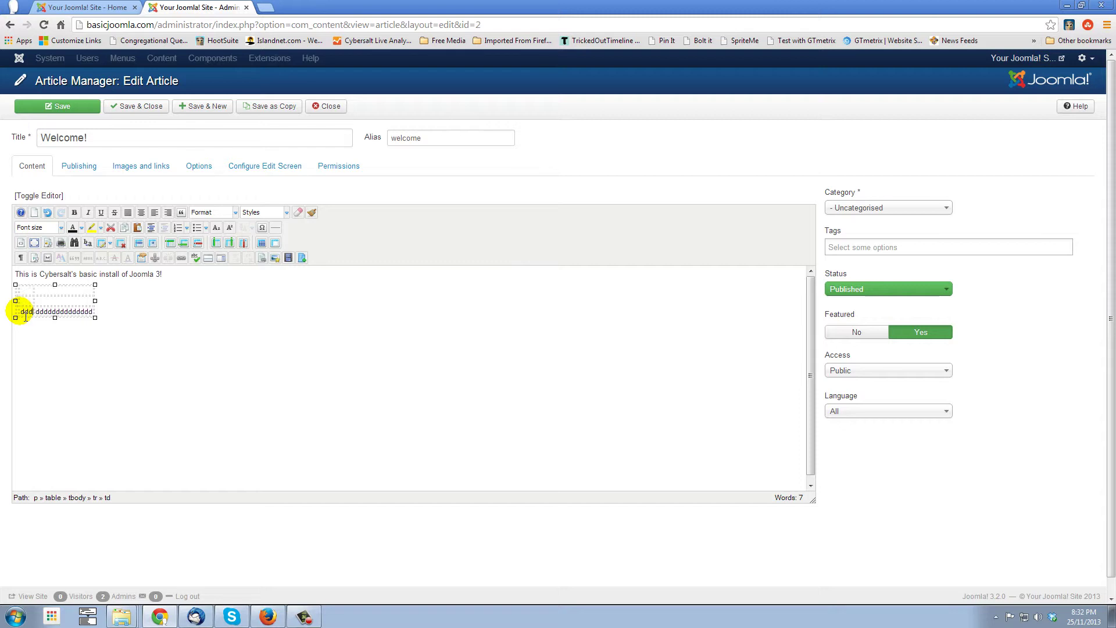
type("d ")
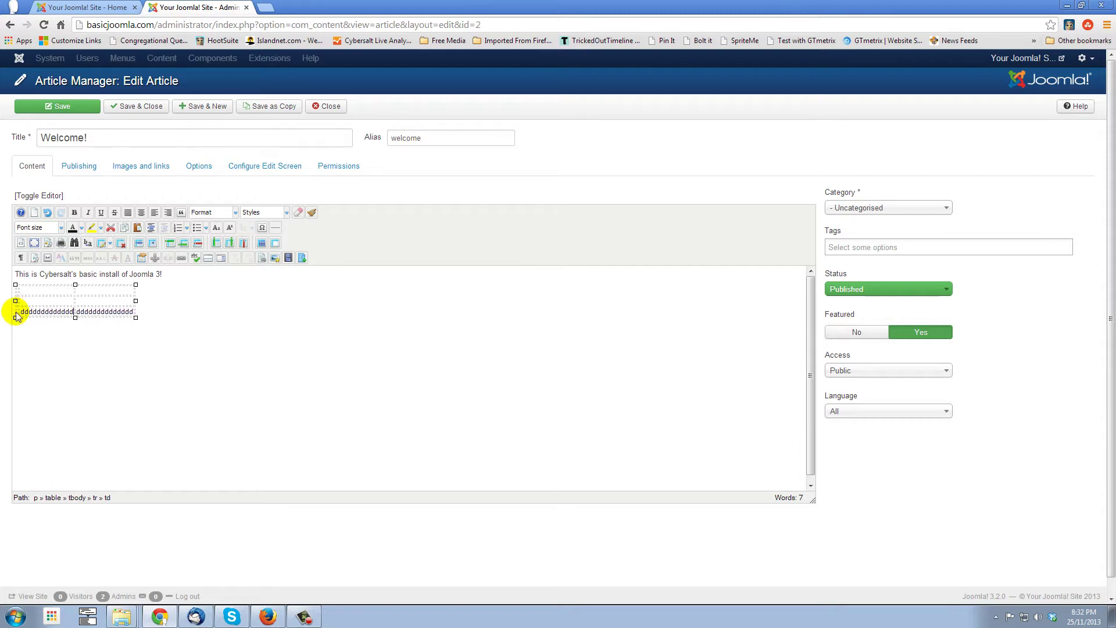
type("dddddddddd")
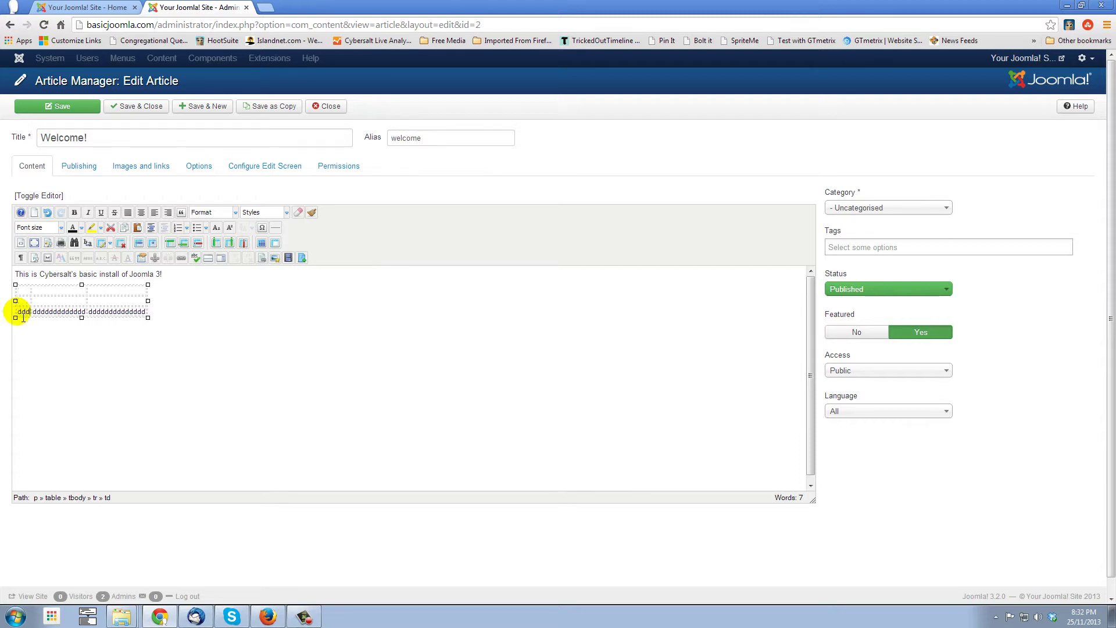
type("dd dd")
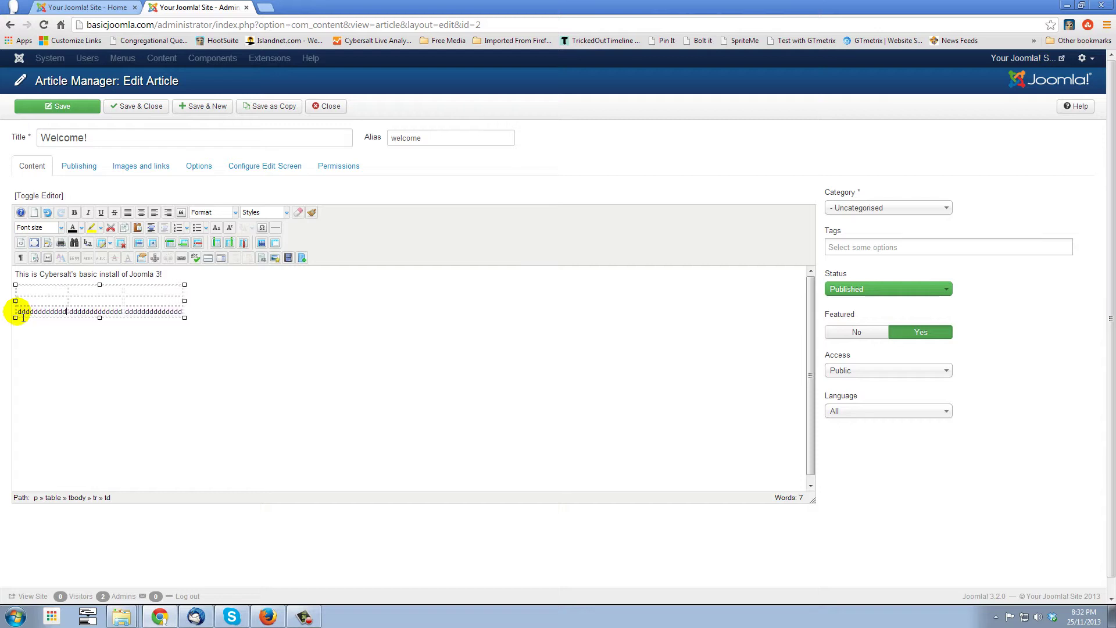
left_click(46, 293)
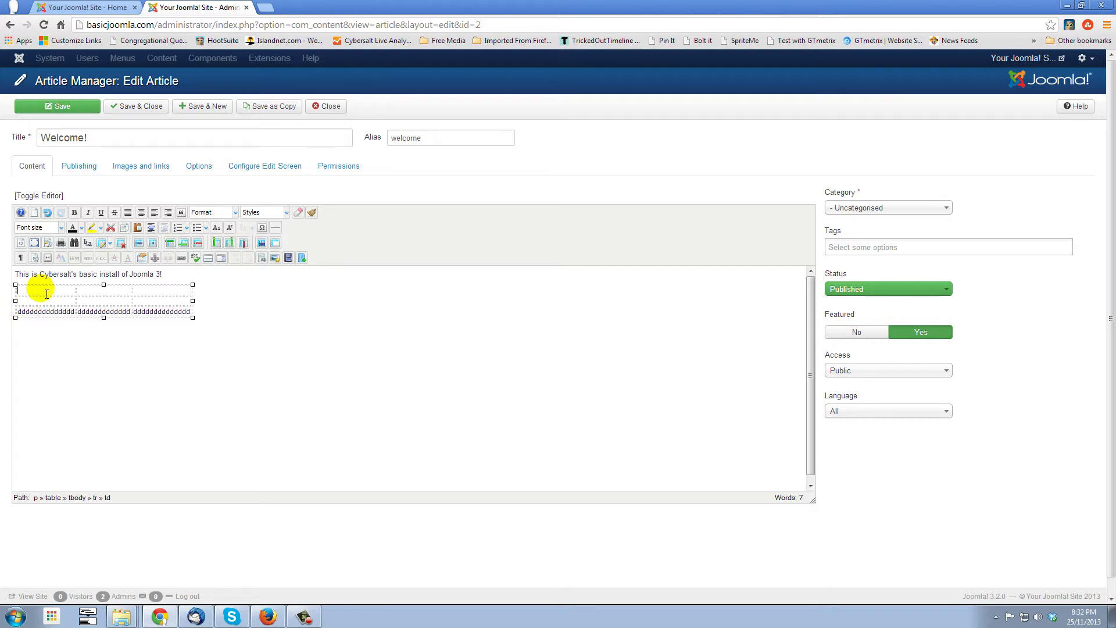
Step: Type the headers Last Name, First Name and Favorite Colour into the table's top-row cells
type("Last Name")
left_click(94, 298)
type("First Name")
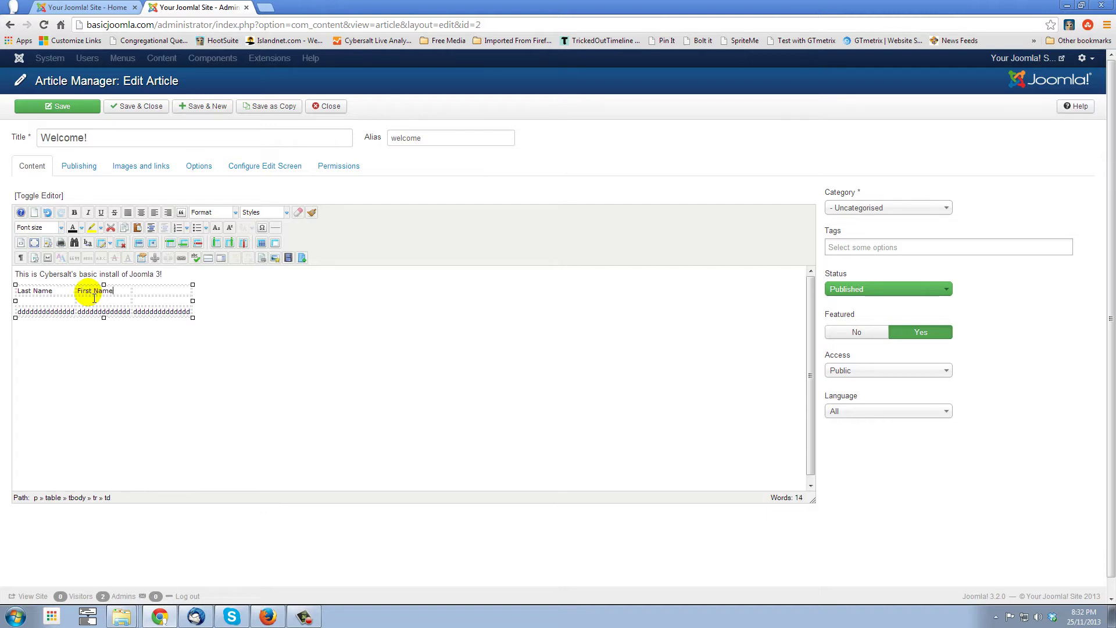
left_click(157, 299)
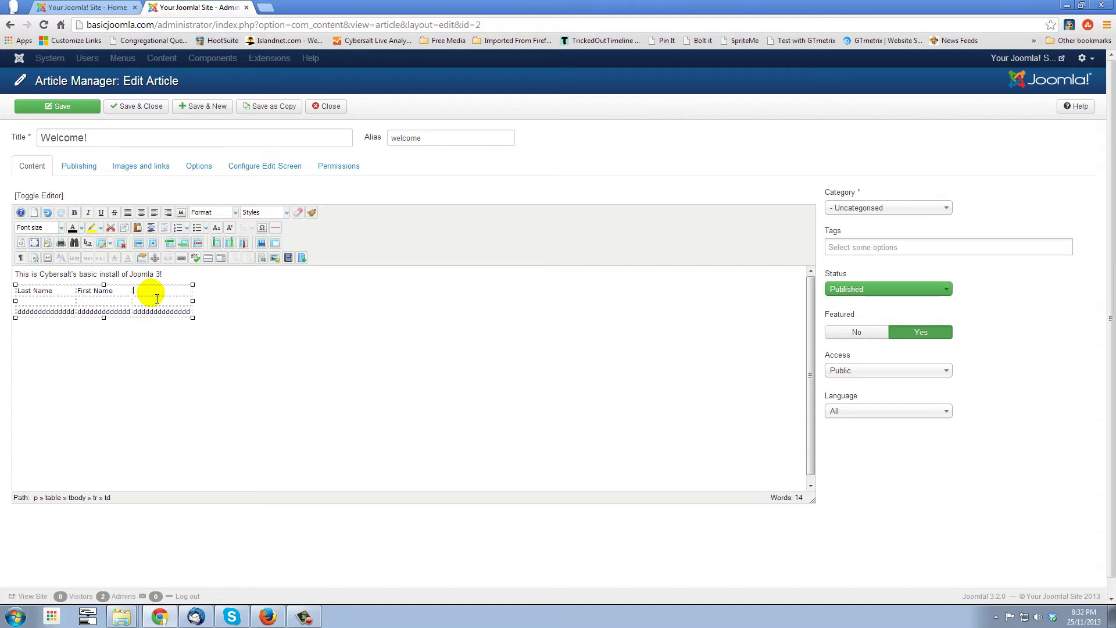
type("Favorite Colour")
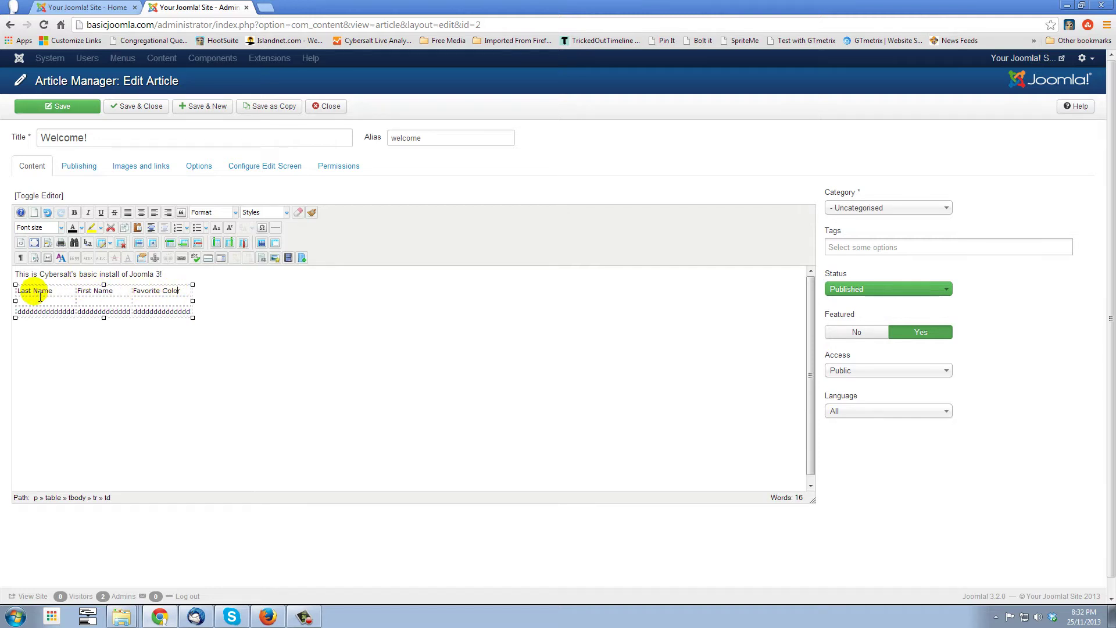
Step: Make the Last Name header bold and set it to 18pt
left_click_drag(17, 294, 62, 296)
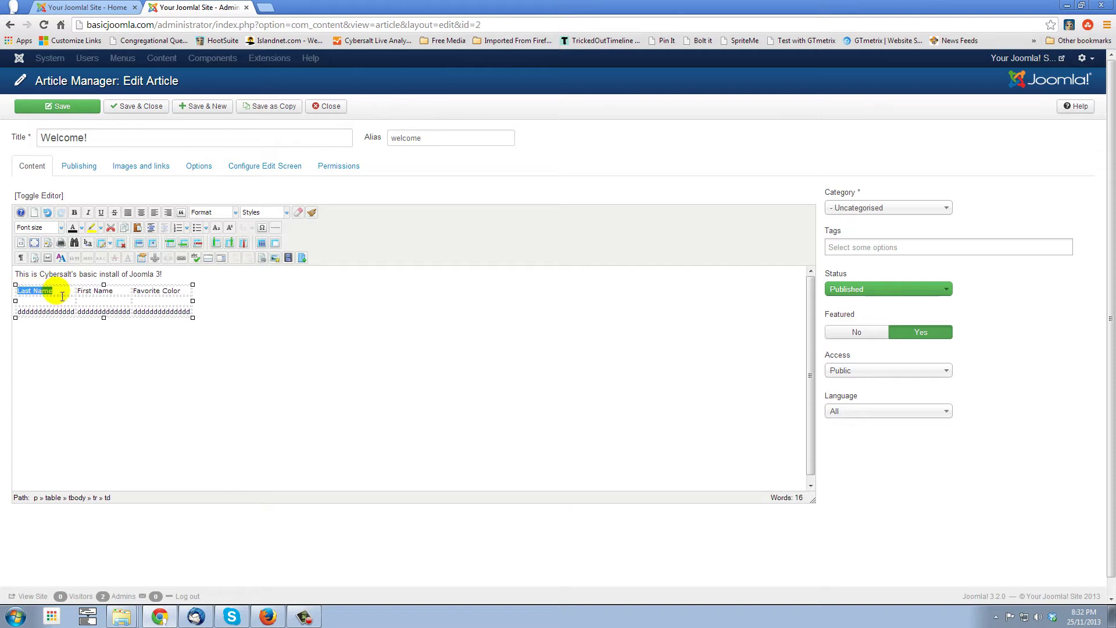
left_click(74, 212)
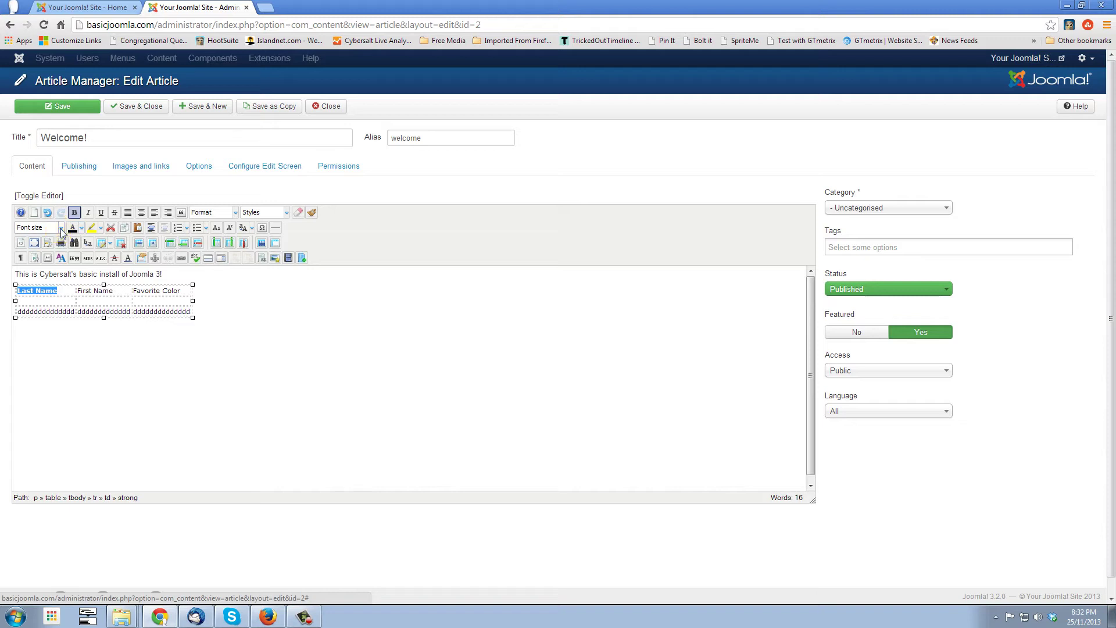
left_click(60, 228)
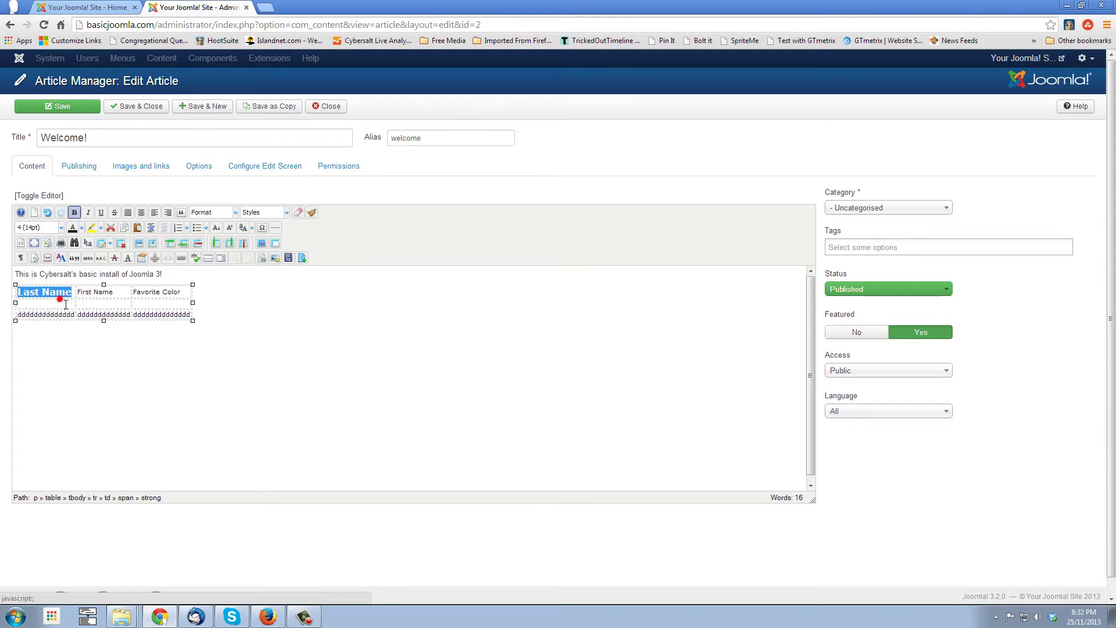
left_click(60, 228)
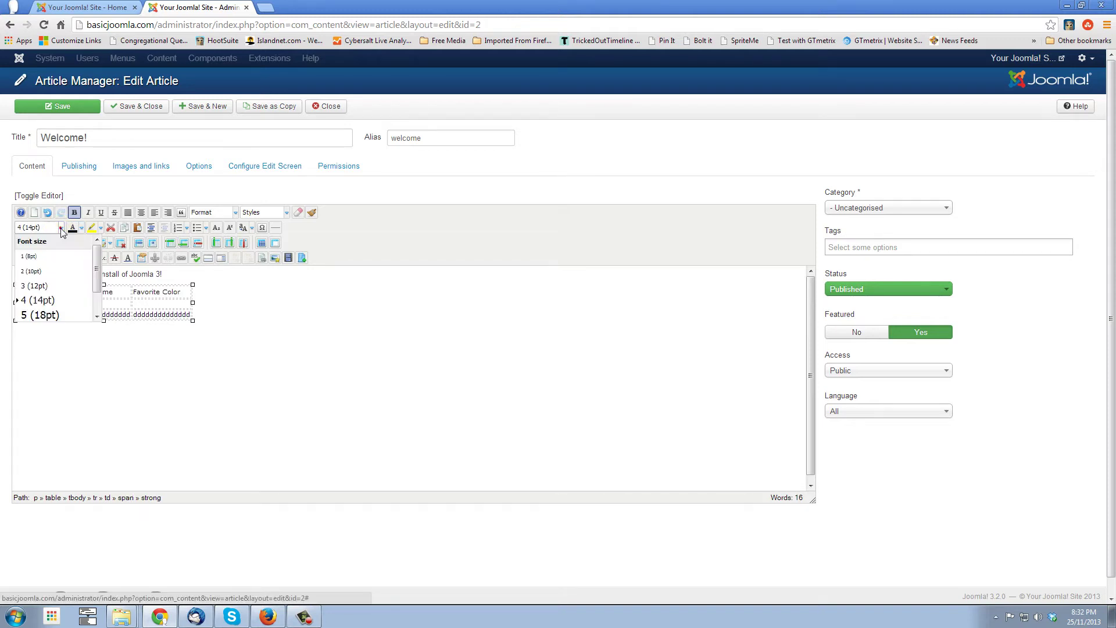
left_click(56, 314)
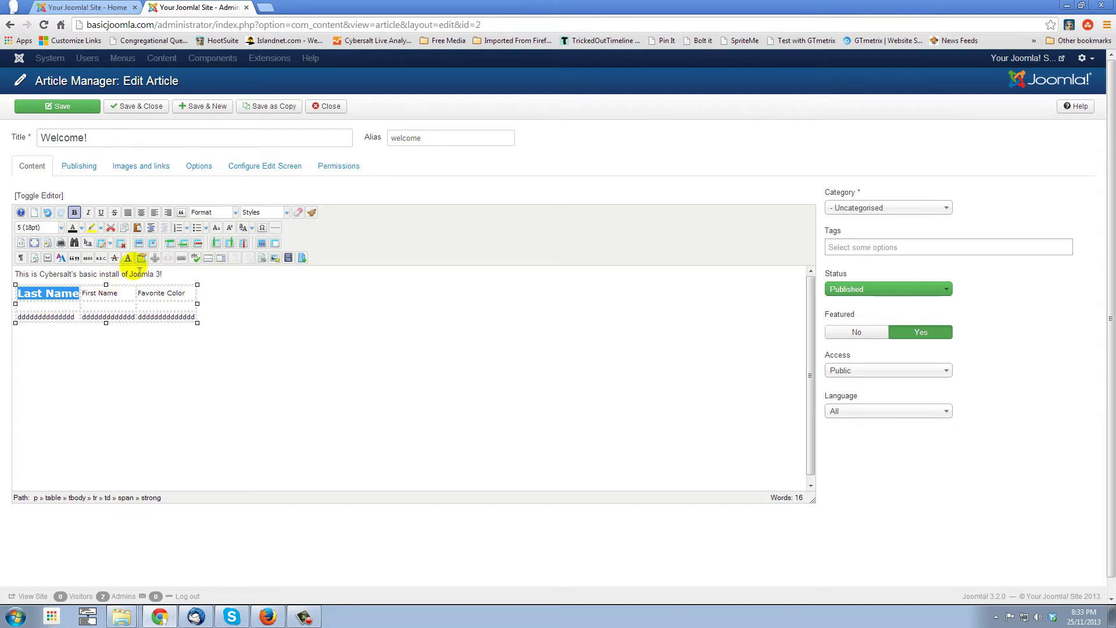
Step: Set the whole header row to 18pt and keep it bold
double_click(89, 293)
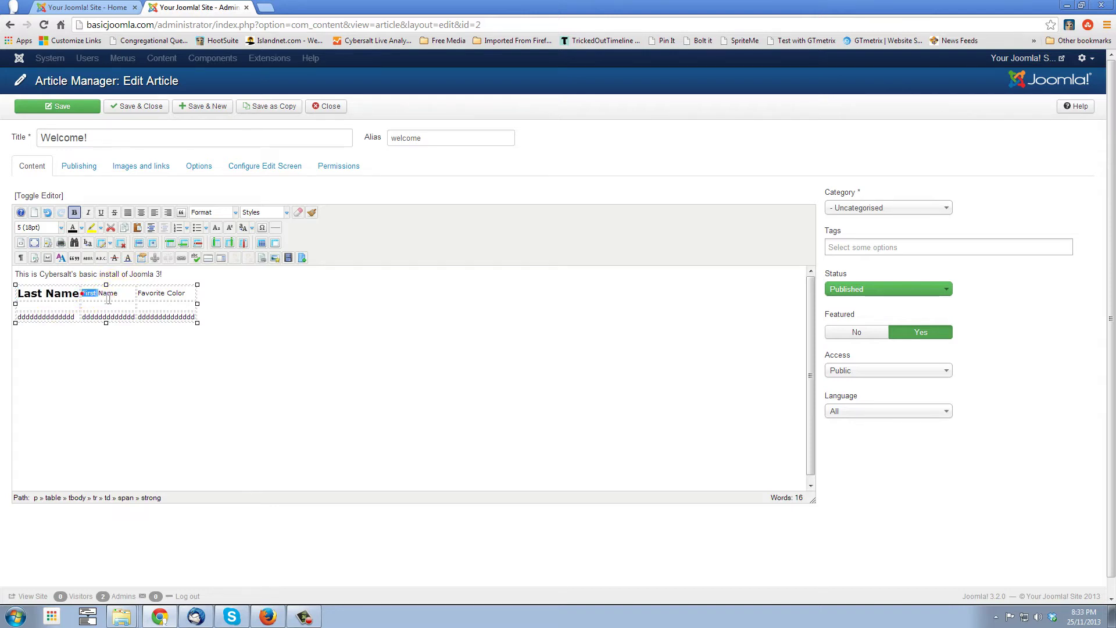
left_click_drag(109, 299, 14, 294)
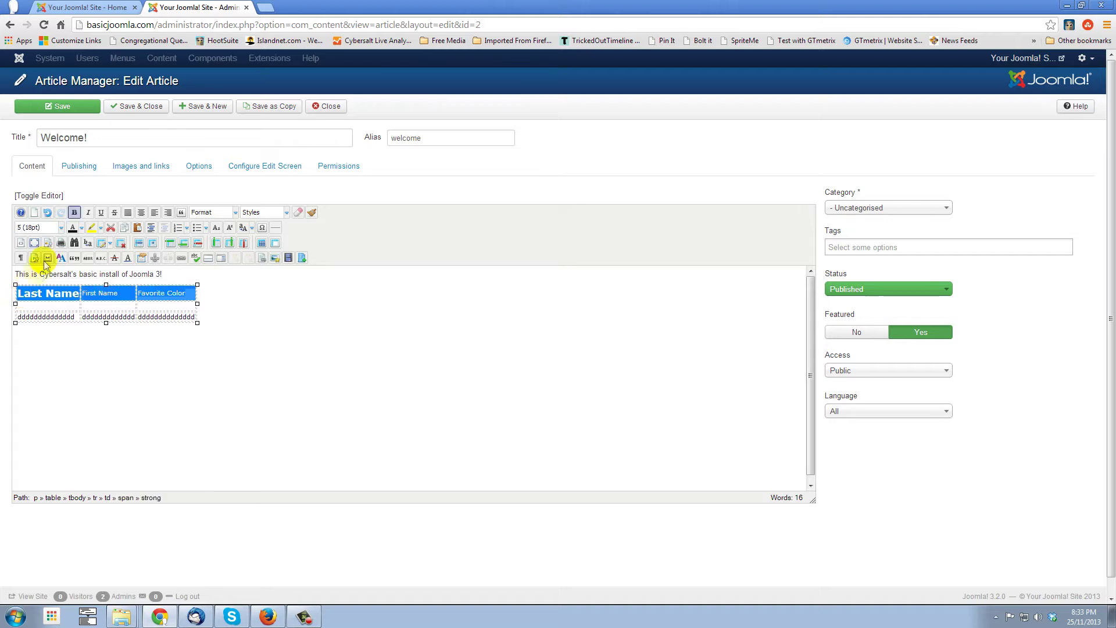
left_click(61, 228)
left_click(46, 313)
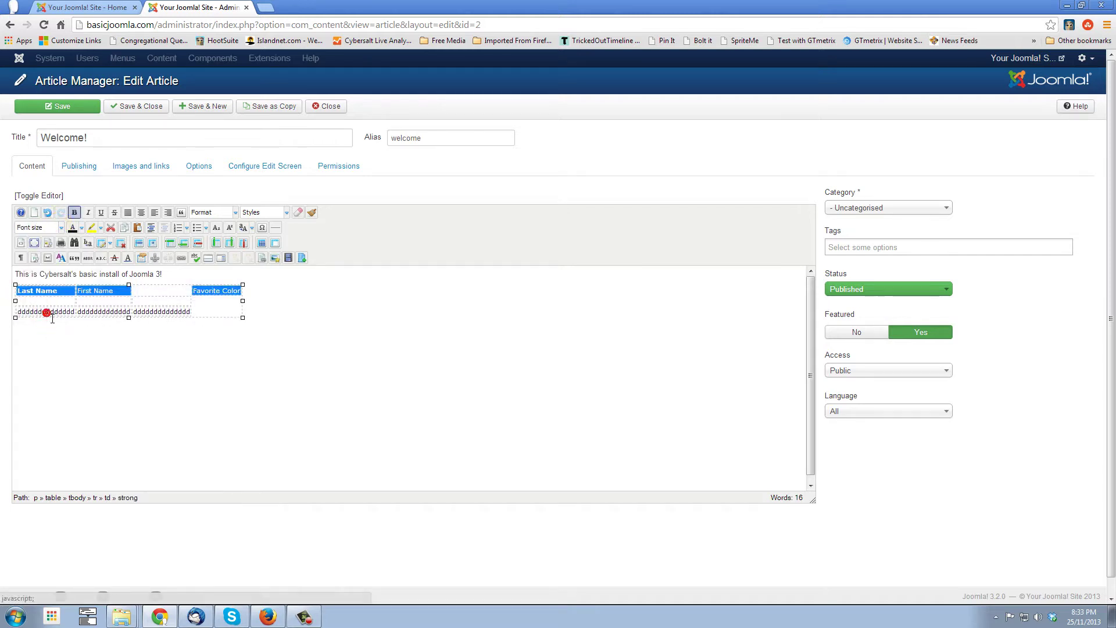
left_click(61, 228)
left_click(56, 317)
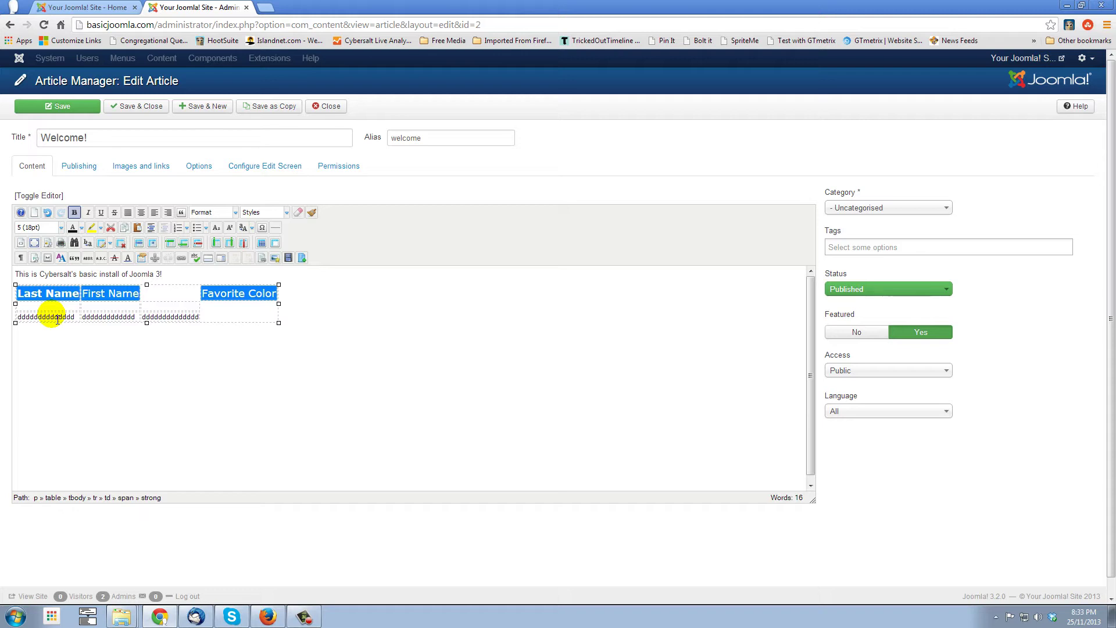
left_click(74, 213)
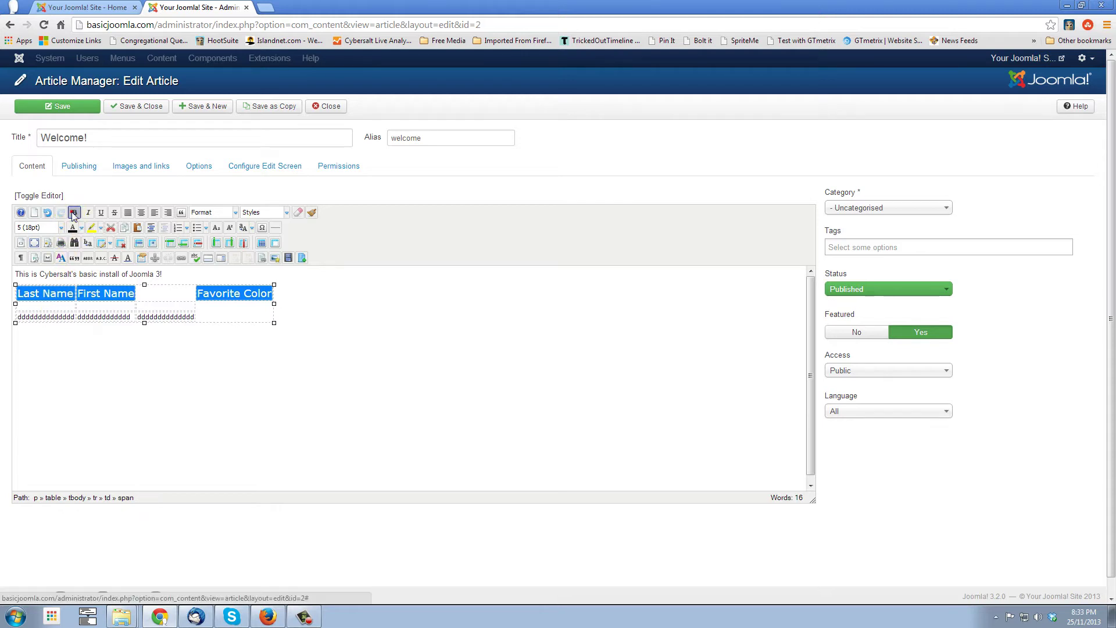
left_click(74, 213)
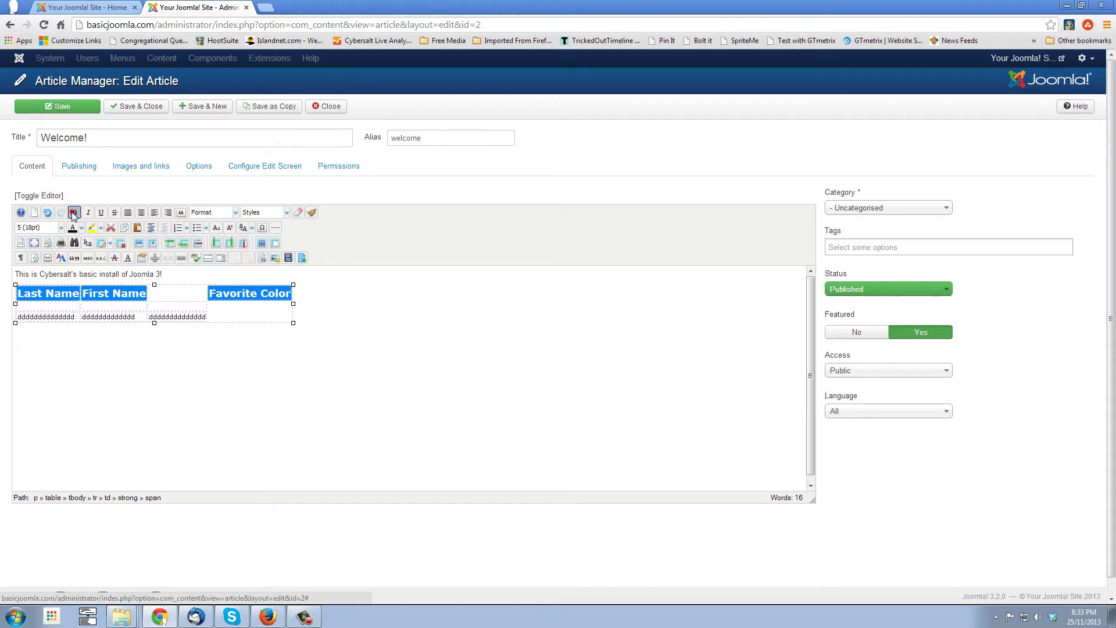
Step: Delete the blank gap in front of the Favorite Color header
left_click_drag(201, 317, 241, 295)
left_click(241, 295)
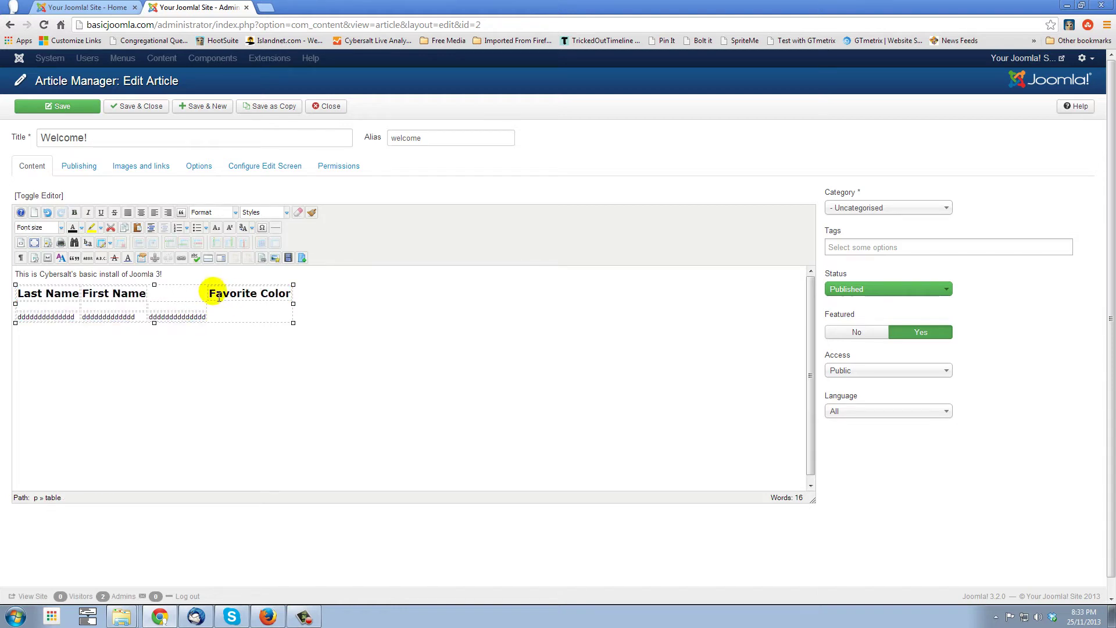
left_click_drag(209, 293, 293, 300)
left_click(198, 294)
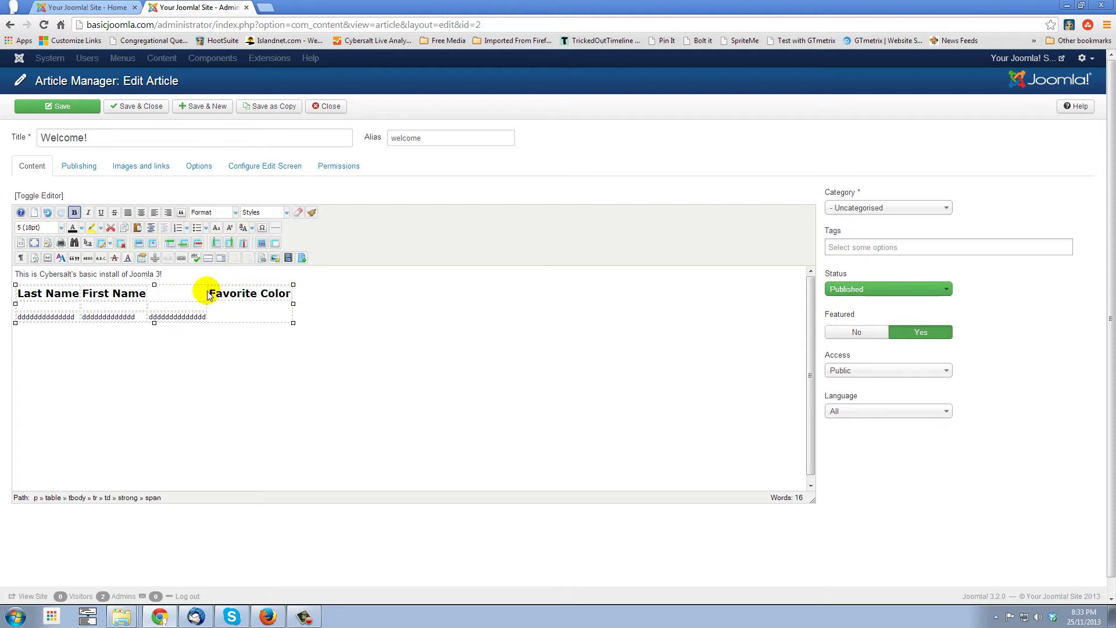
mouse_move(206, 294)
left_mouse_down()
mouse_move(248, 297)
mouse_move(174, 287)
mouse_move(217, 289)
mouse_move(201, 307)
left_mouse_up()
left_click(185, 295)
key("BackSpace")
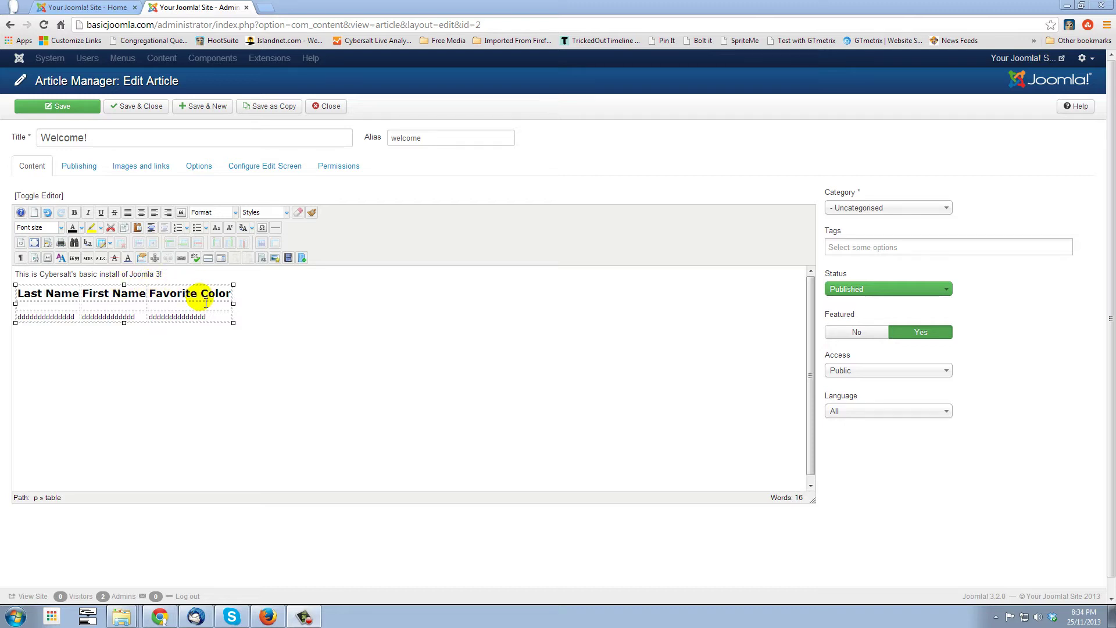
left_click(21, 244)
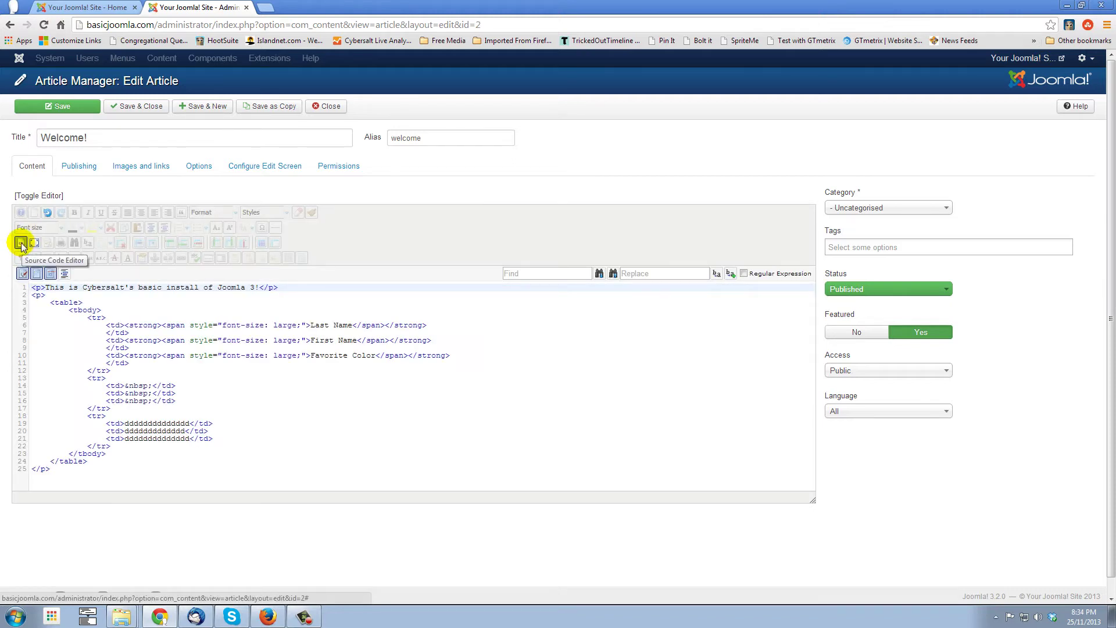
Step: Back in the visual editor, clear the placeholder d's from the data cells and enter a sample last and first name
left_click(21, 243)
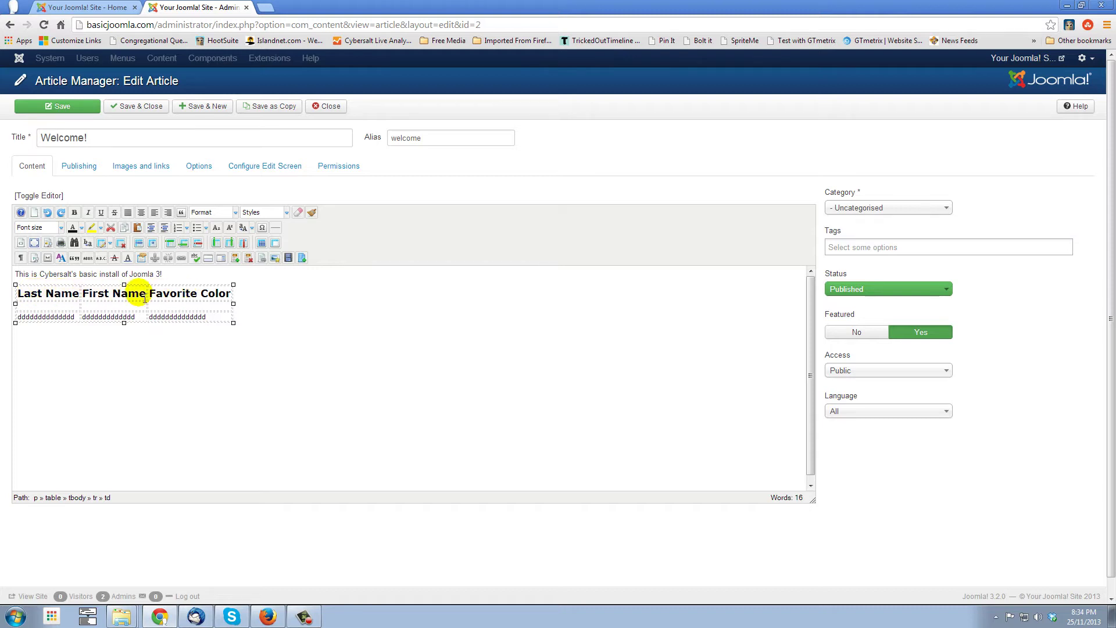
double_click(221, 323)
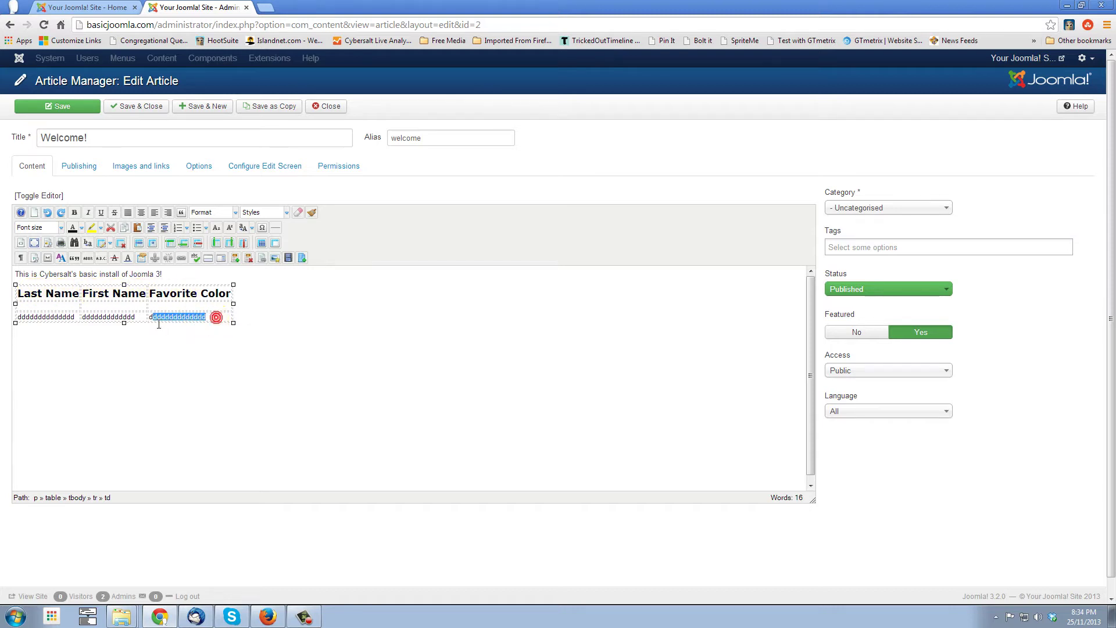
left_click(155, 324)
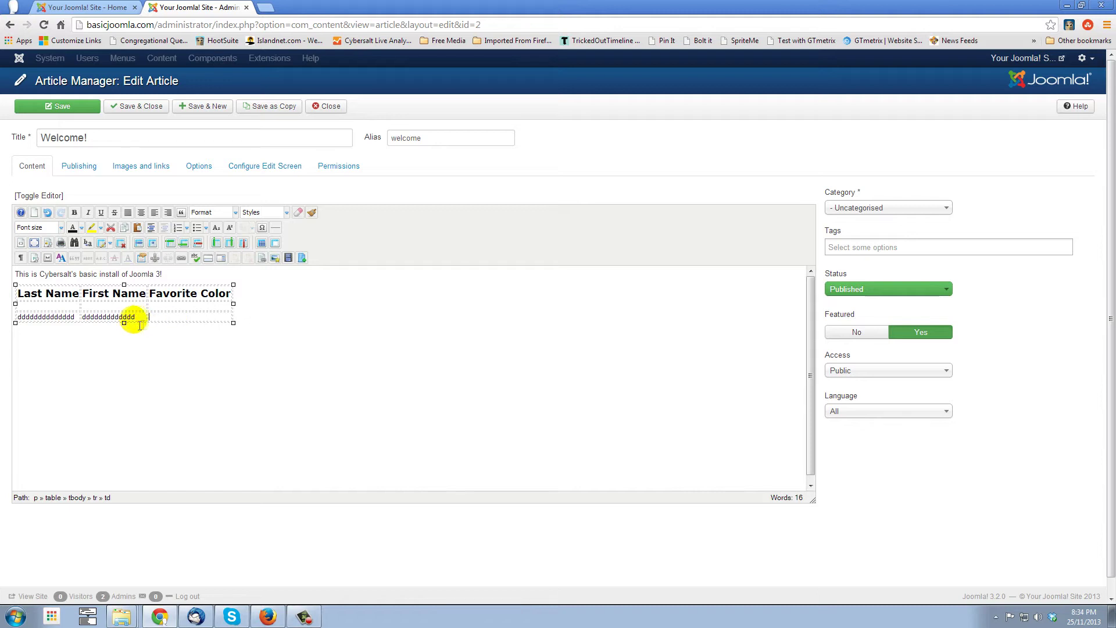
left_click_drag(137, 324, 89, 324)
key("Delete")
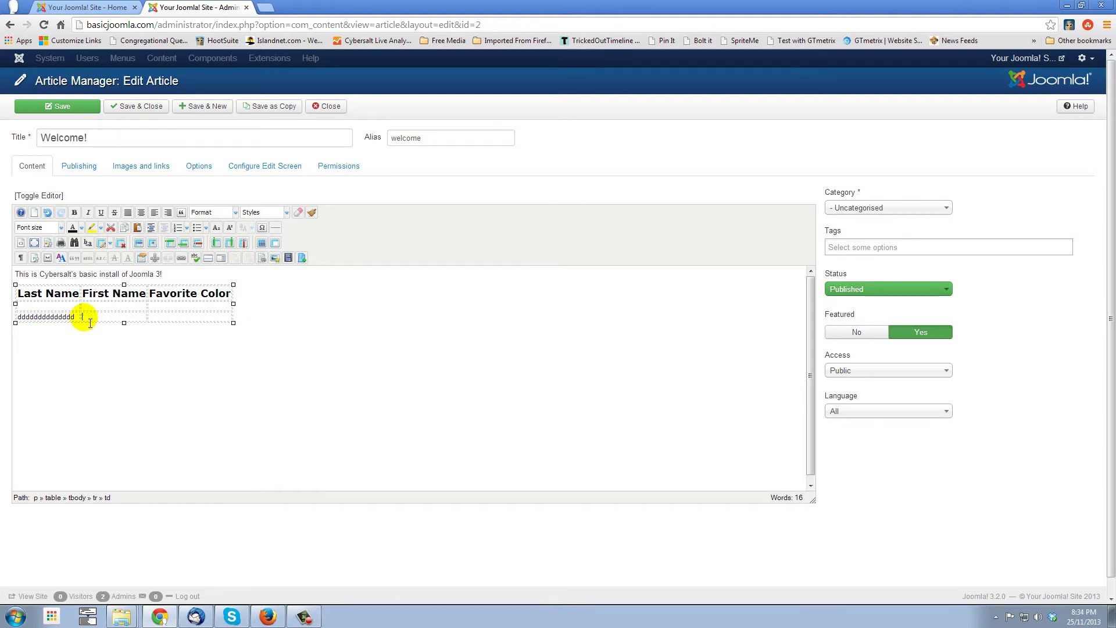
double_click(76, 321)
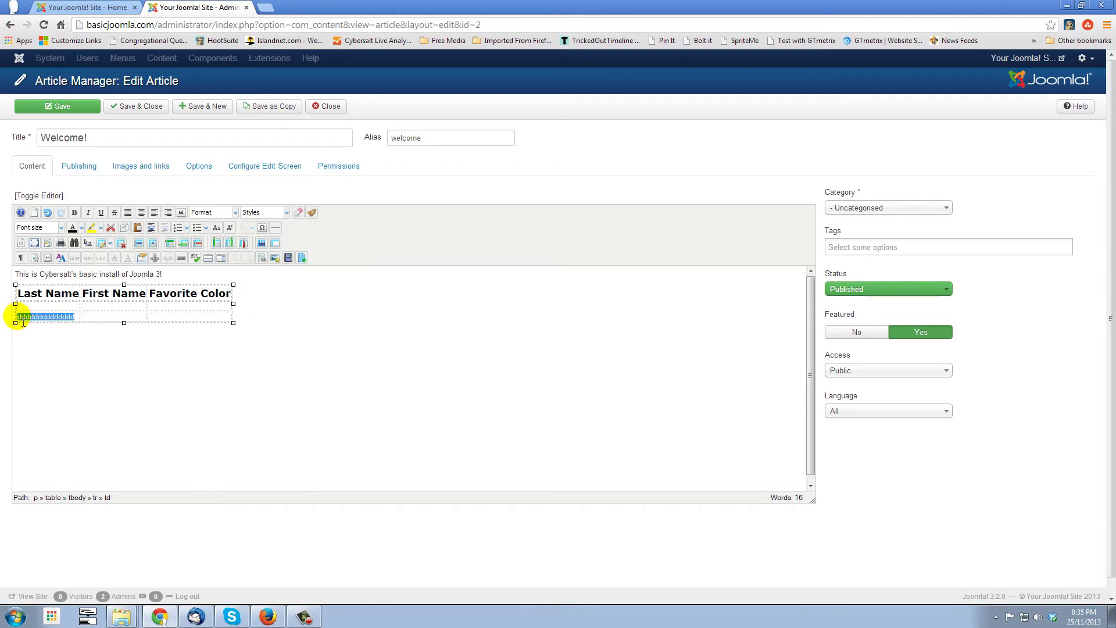
key("Delete")
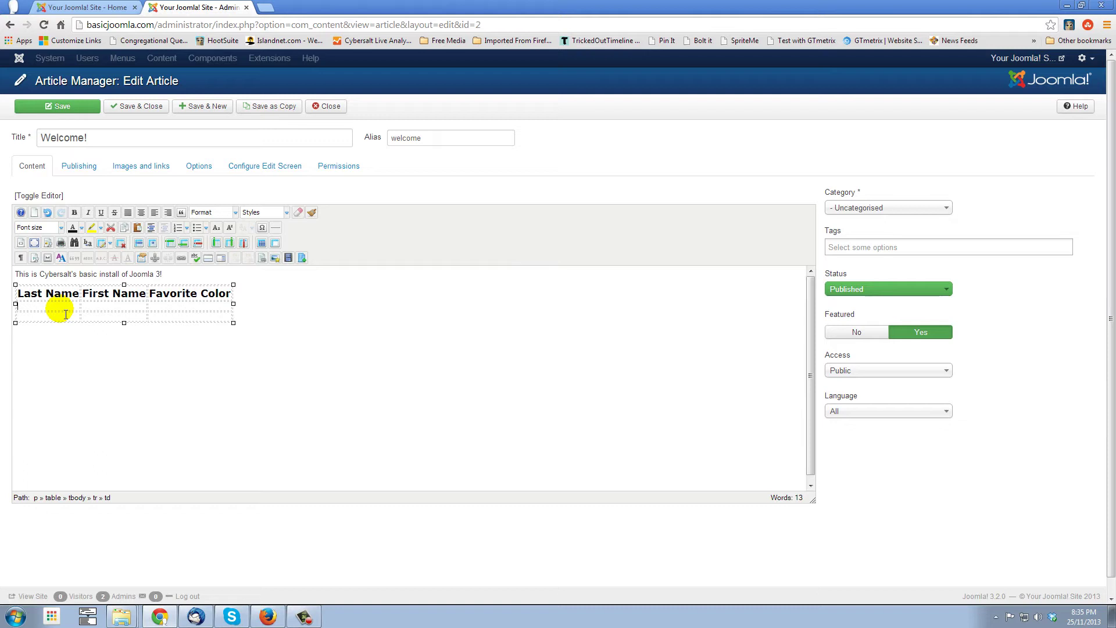
type("Doe ")
type("John")
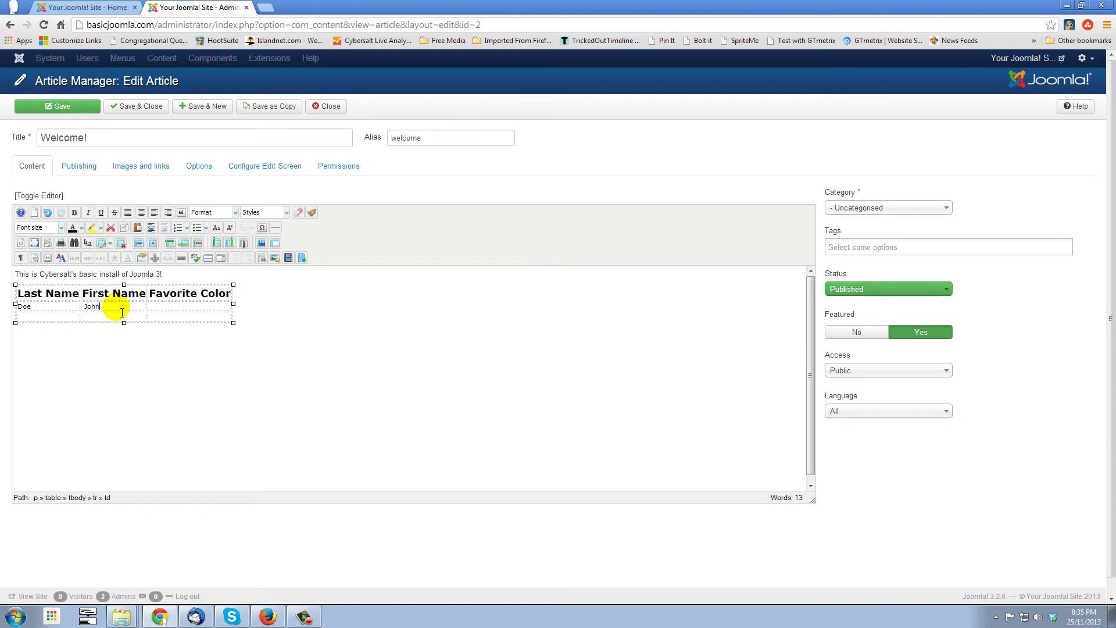
Step: Enter Red as the first row's colour, then a second row with sample names and colour Blue
left_click(208, 309)
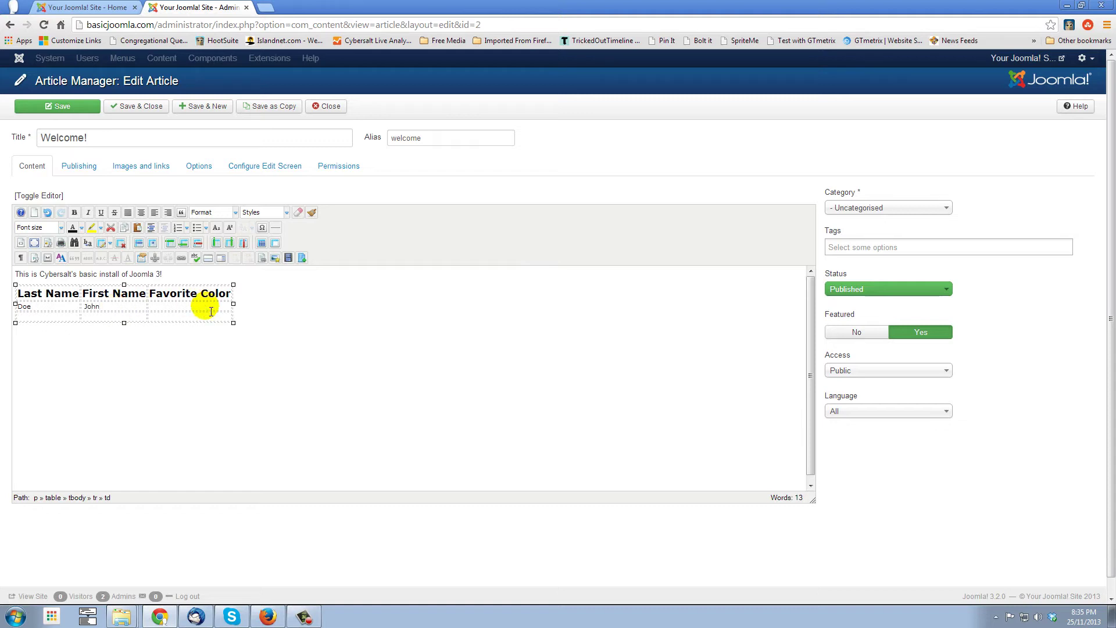
type("Red")
left_click(36, 319)
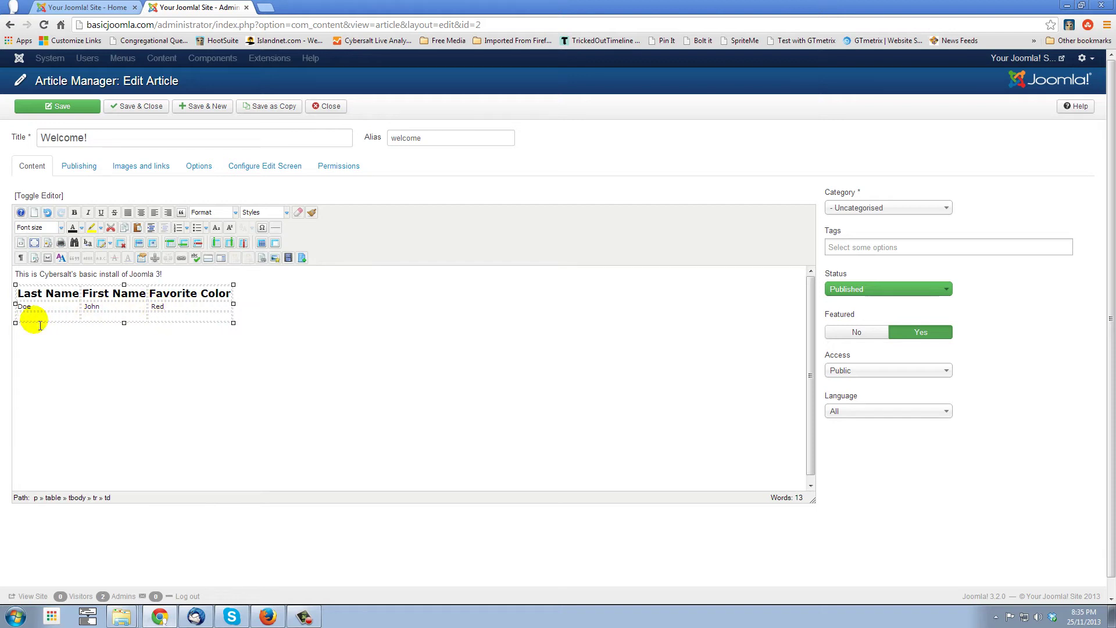
type("Doe")
left_click(95, 319)
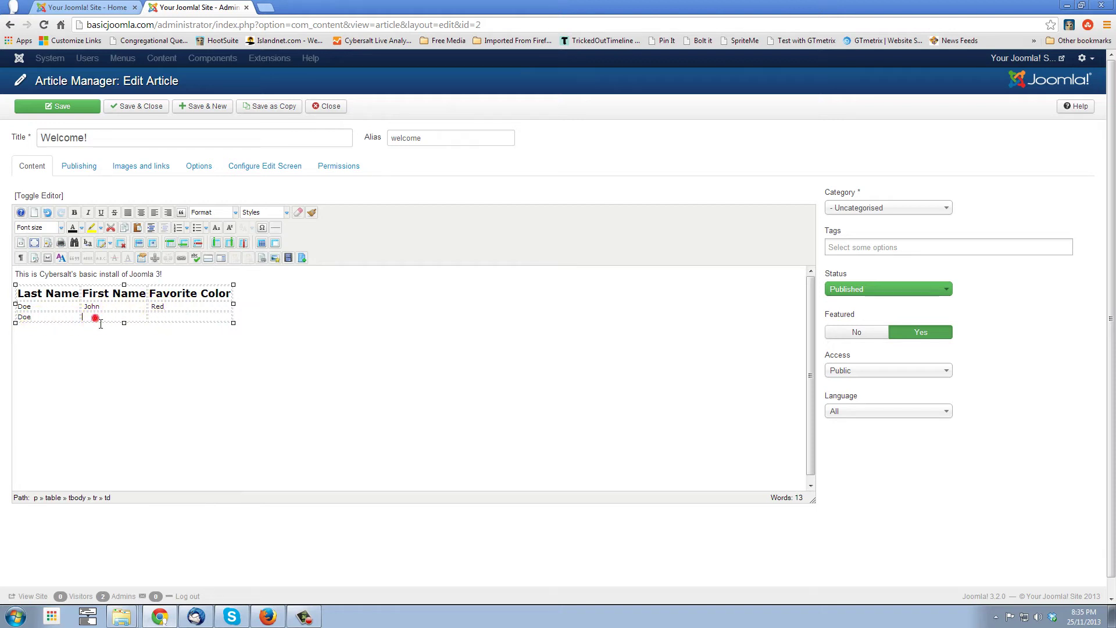
type("Jane")
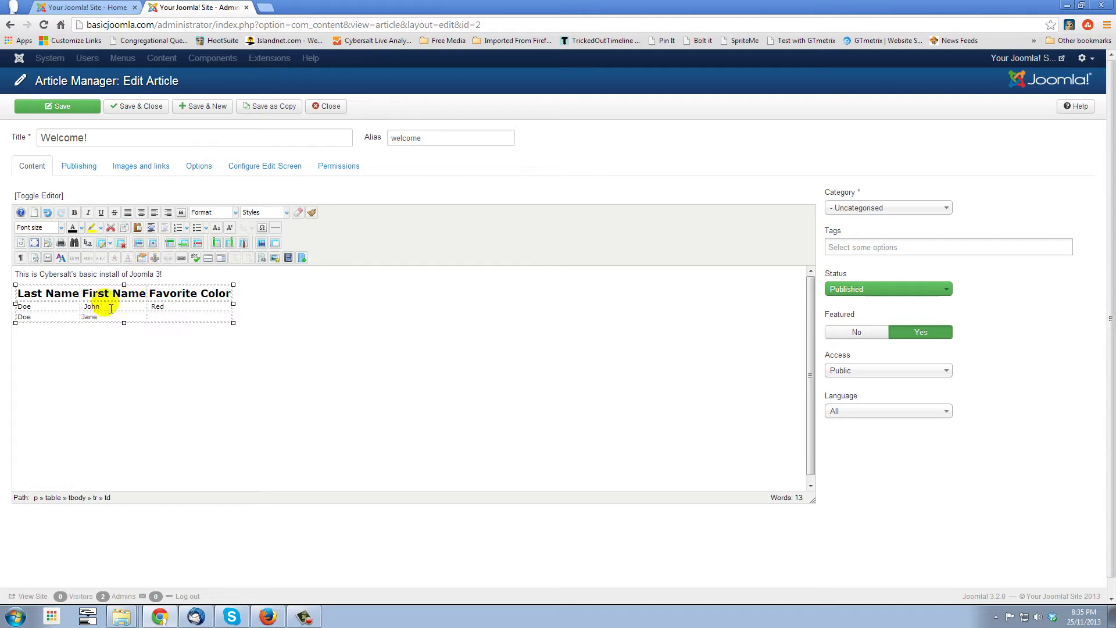
left_click(149, 307)
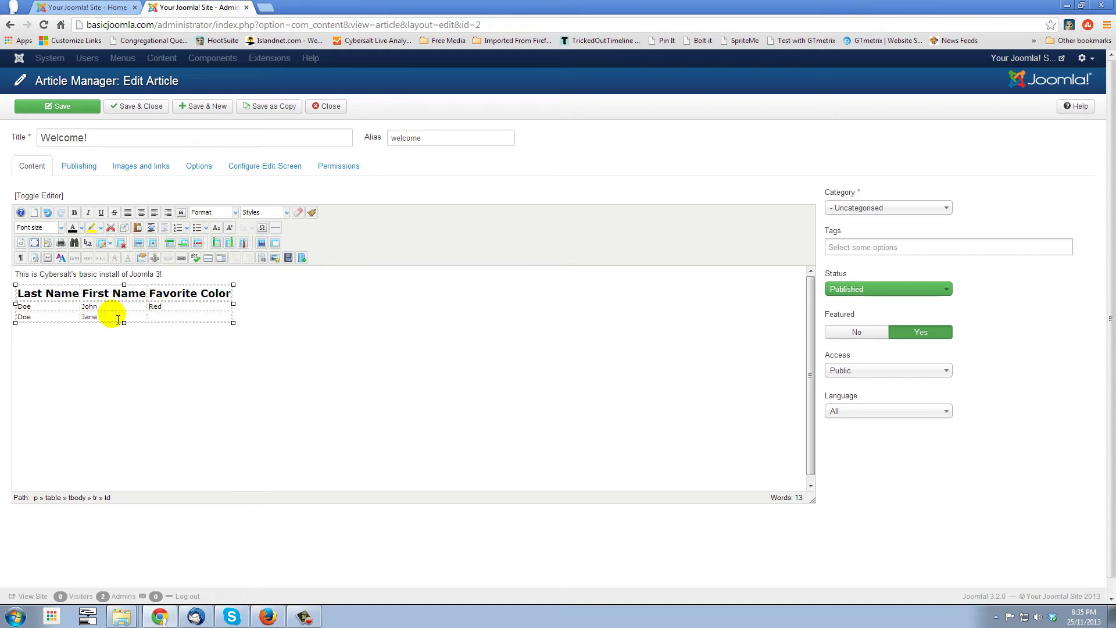
left_click(175, 324)
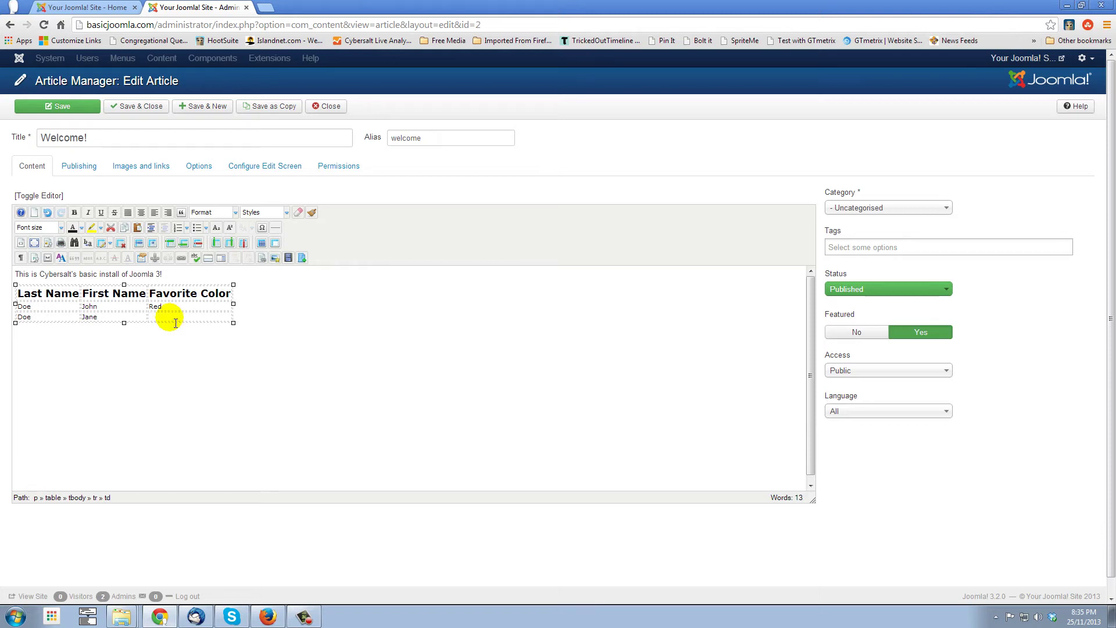
type("Blue")
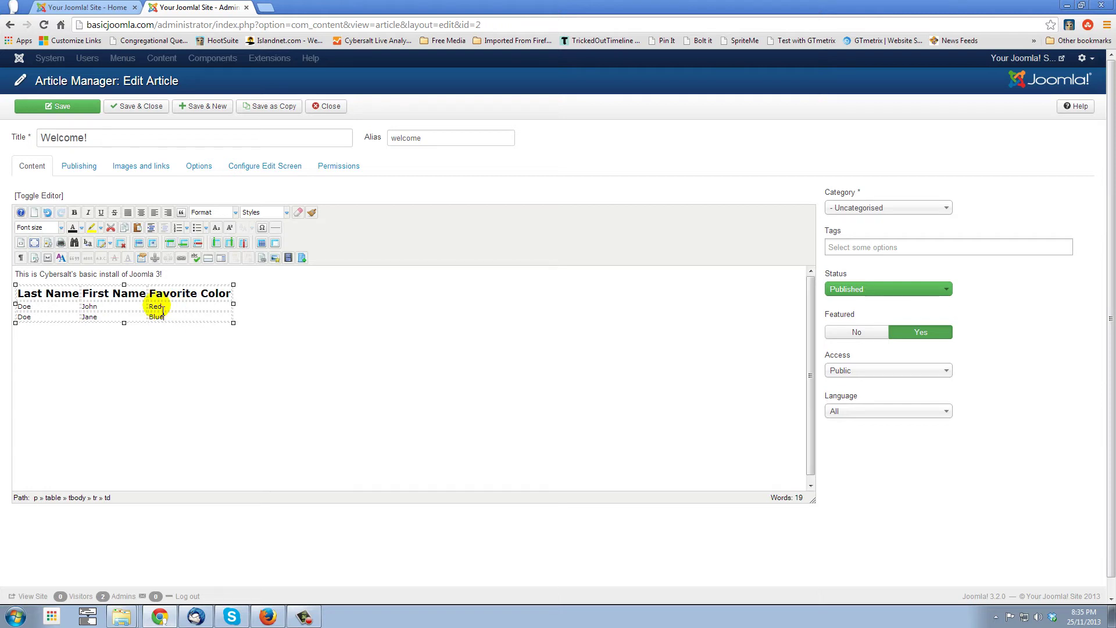
Step: Replace Red with Green in the first data row's Favorite Color cell
double_click(163, 307)
triple_click(155, 307)
left_click(149, 307)
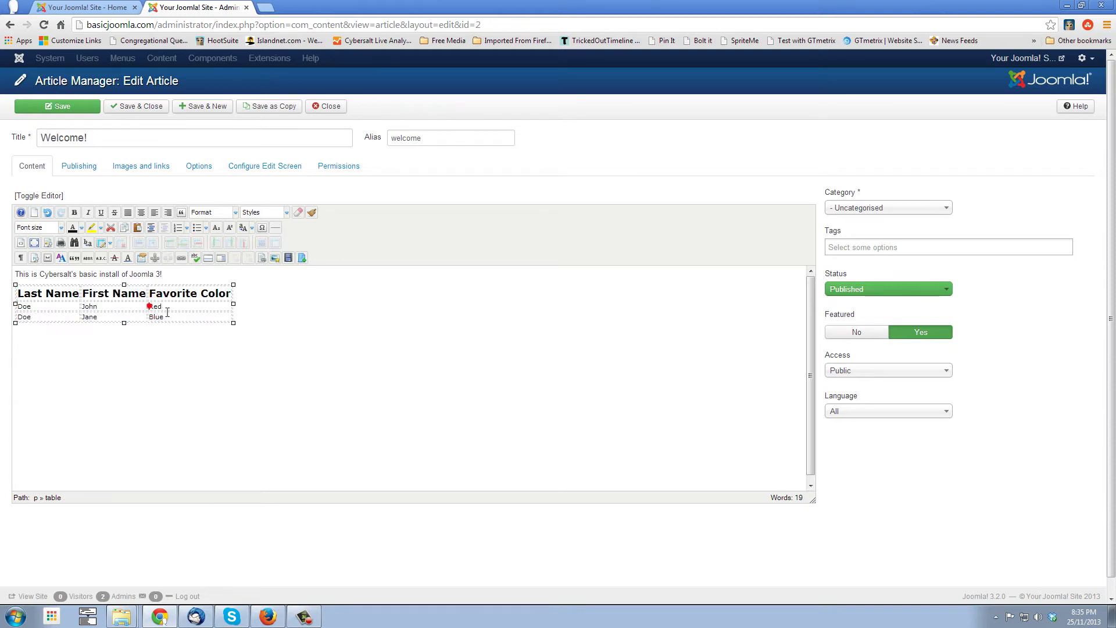
left_click(154, 307)
key("BackSpace")
key("BackSpace")
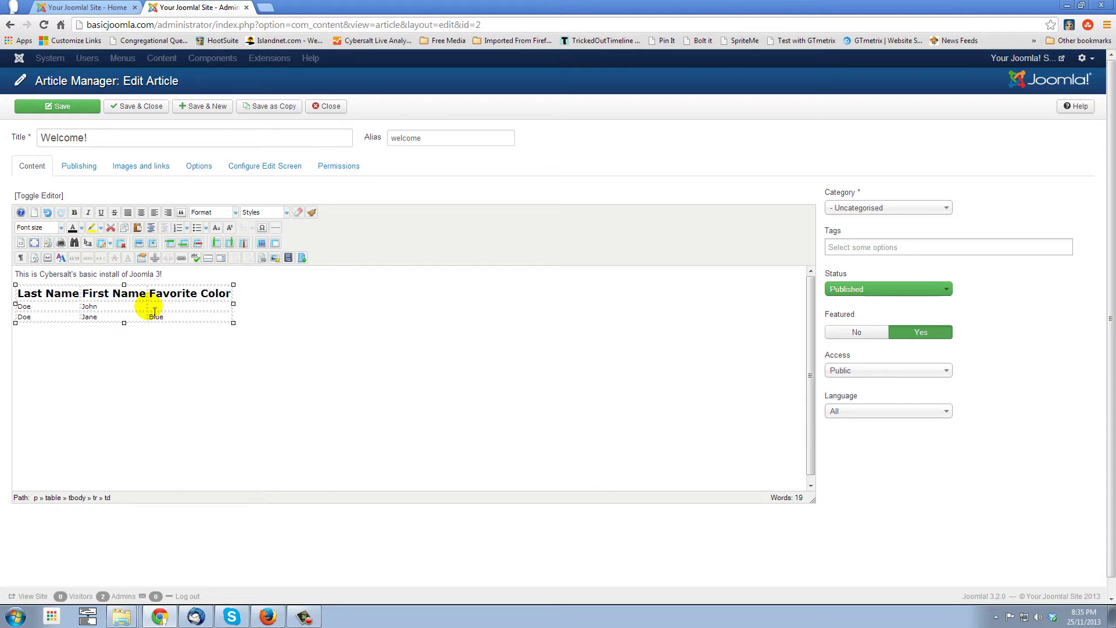
type("Green")
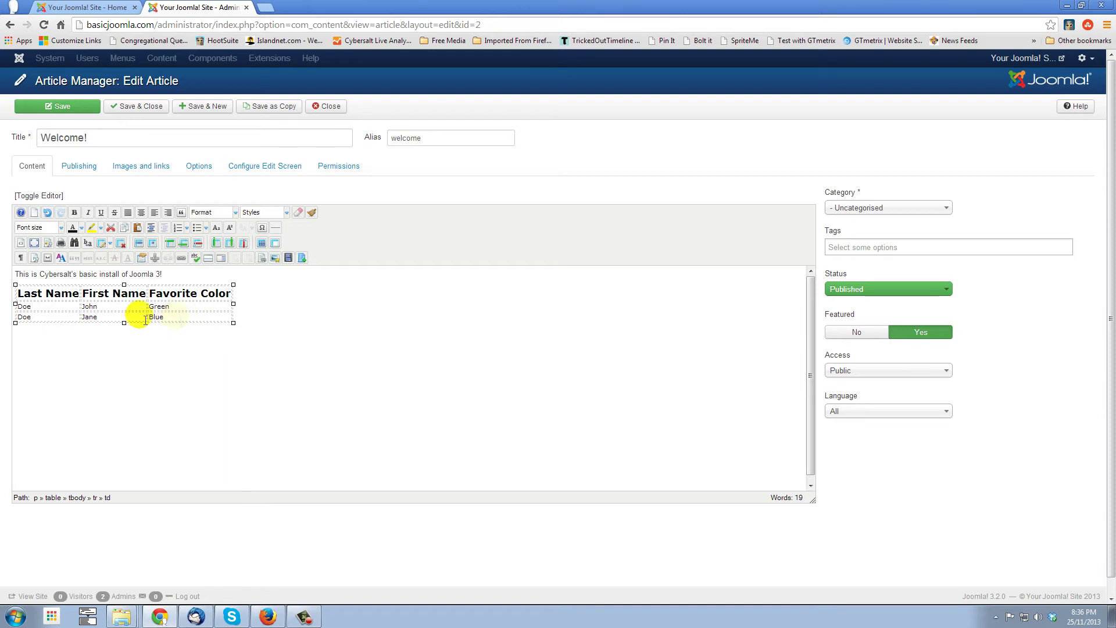
left_click(150, 317, "shift")
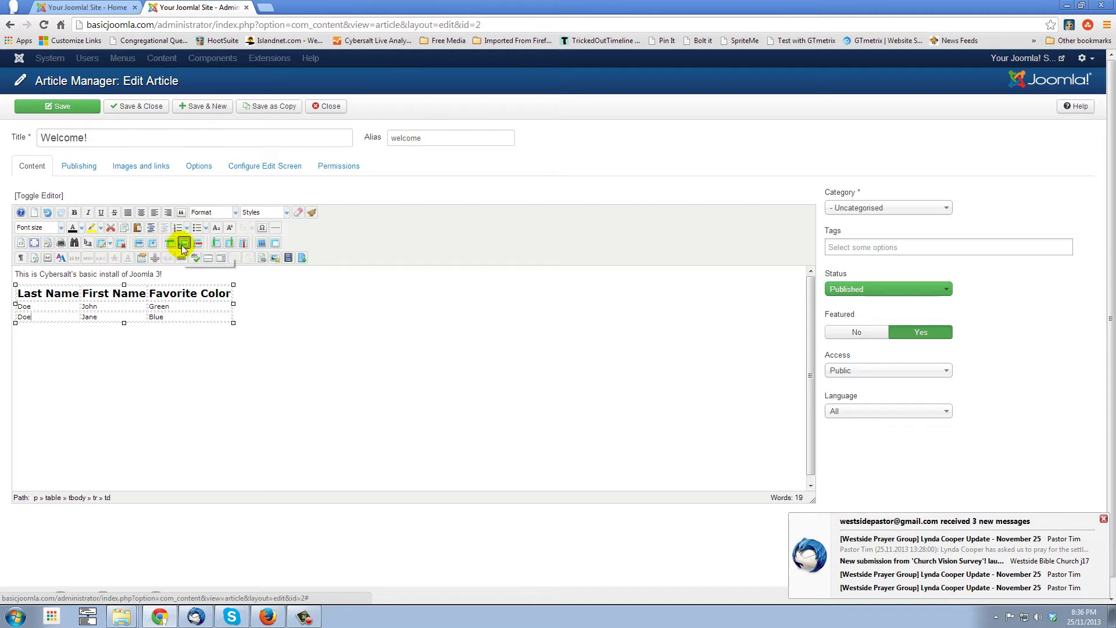
Step: Add a new bottom row holding a sample last name, first name and the colour Orange
left_click(184, 246)
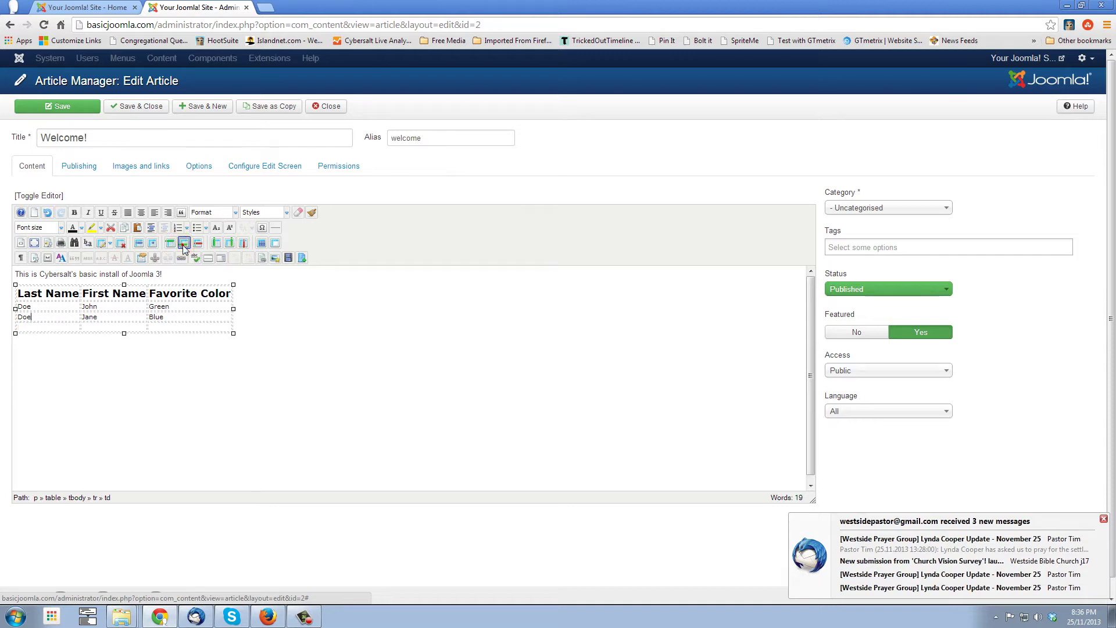
left_click(63, 325)
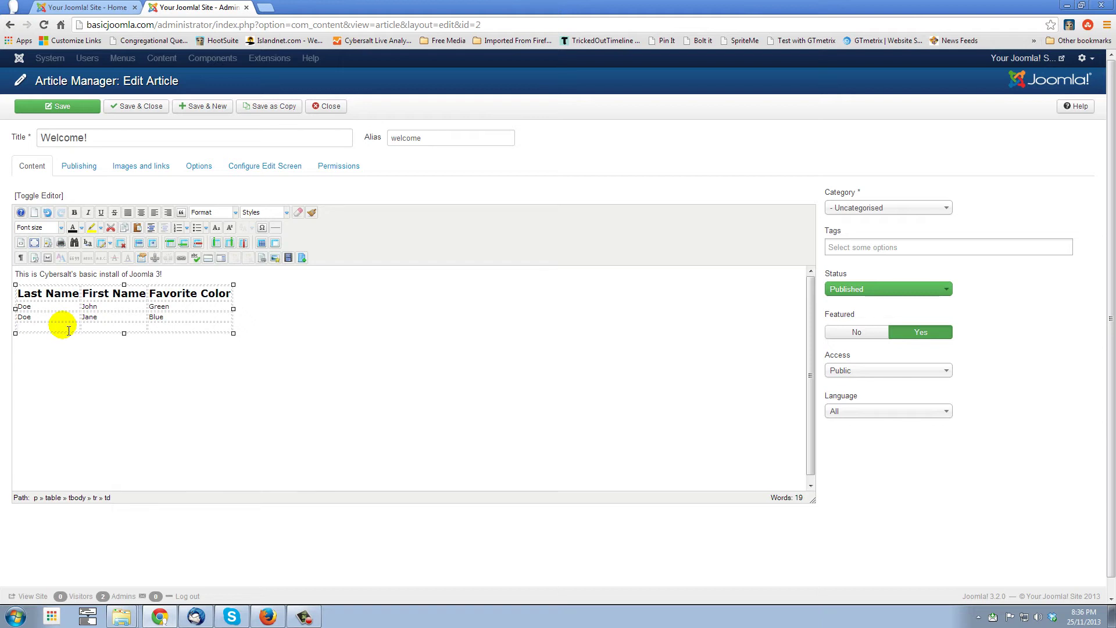
type("Doe")
key("Tab")
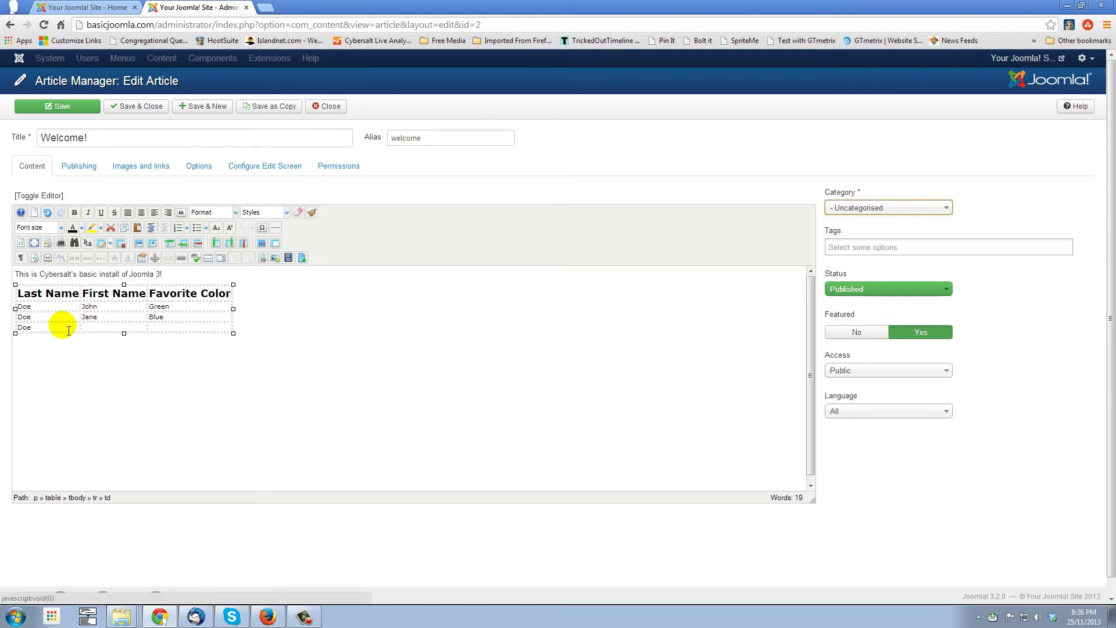
left_click(98, 328)
type("Jo")
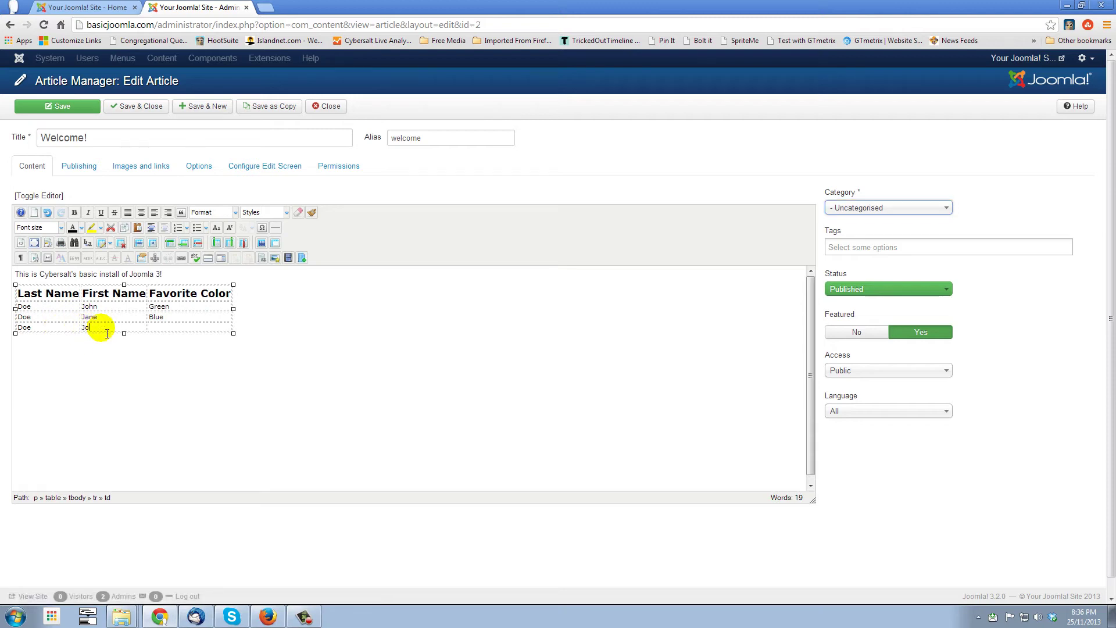
type("ey")
left_click(165, 332)
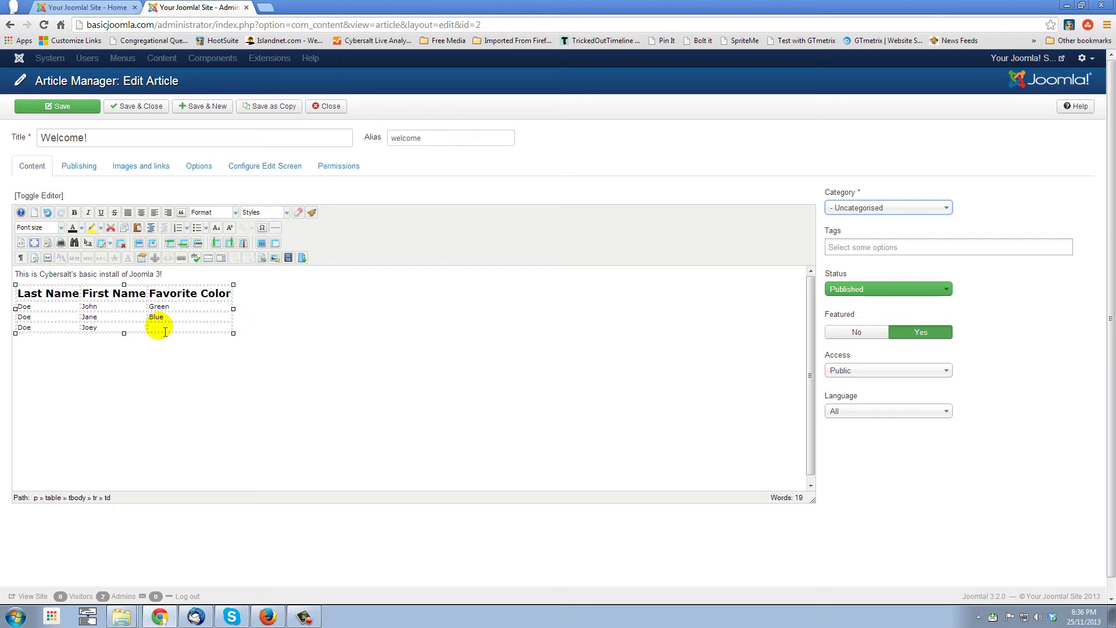
type("Orange")
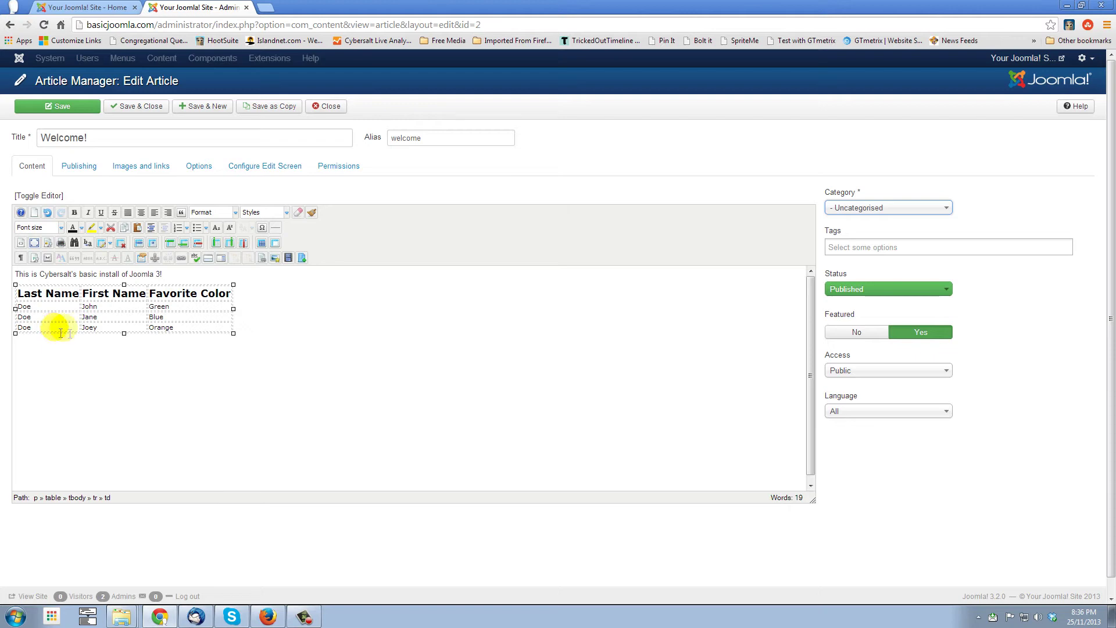
Step: Insert an 'Initial' column before Favorite Color and fill its cells with G, H and K
left_click(197, 304)
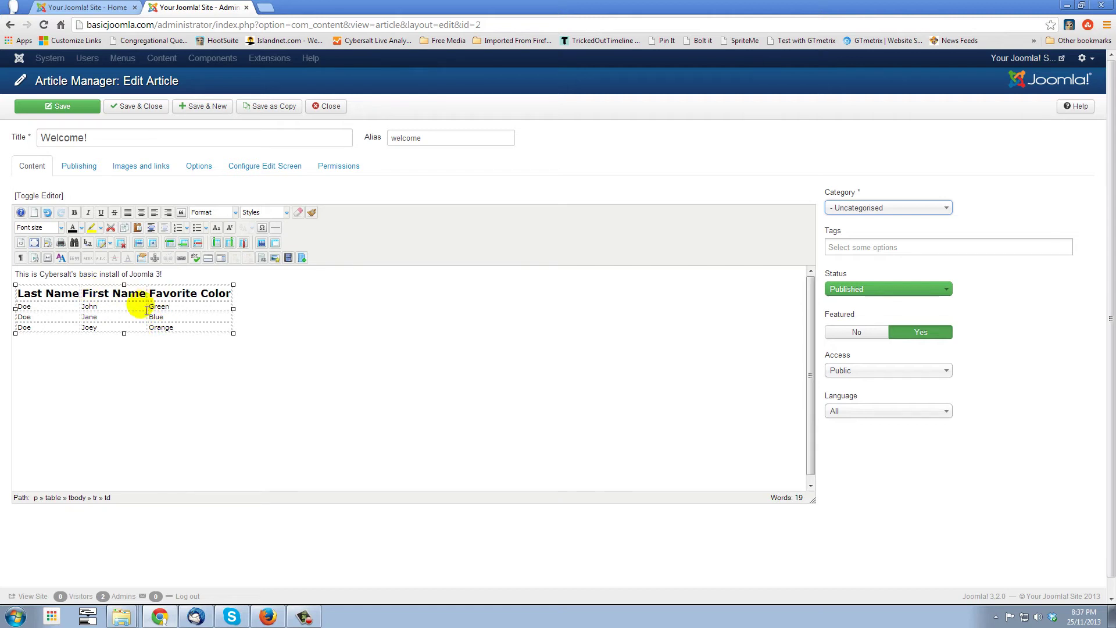
left_click(215, 247)
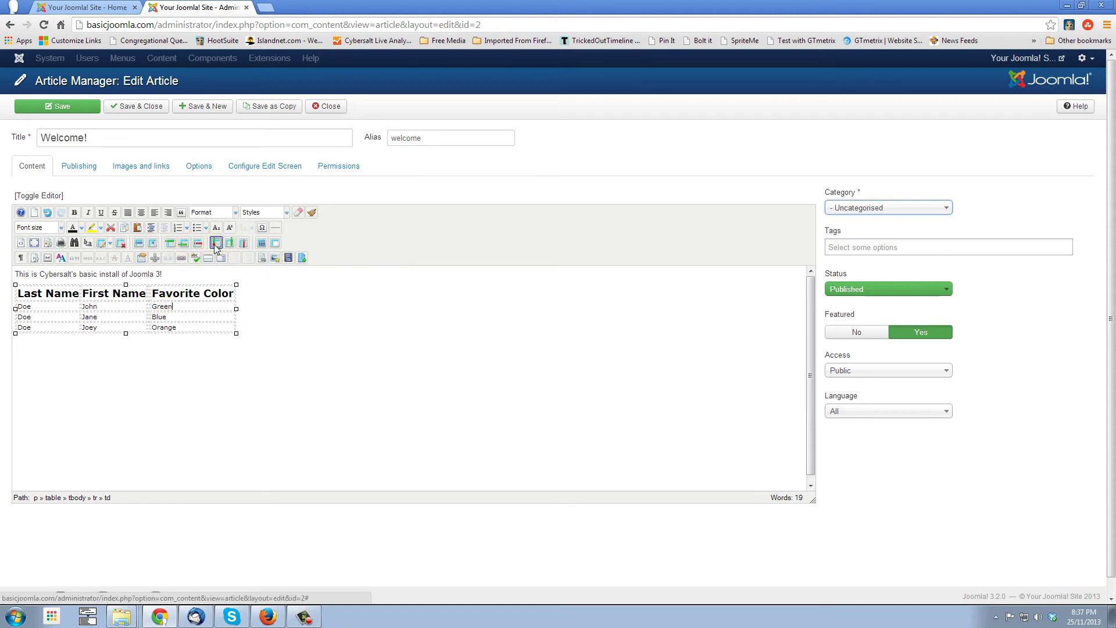
left_click(153, 296)
type("Initial")
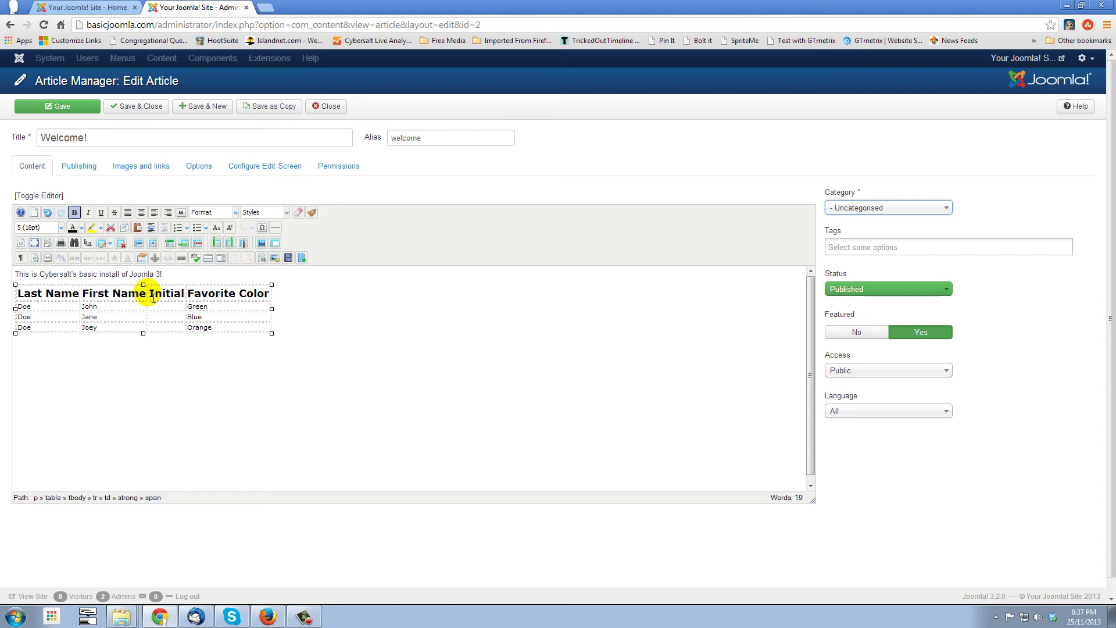
left_click(164, 310)
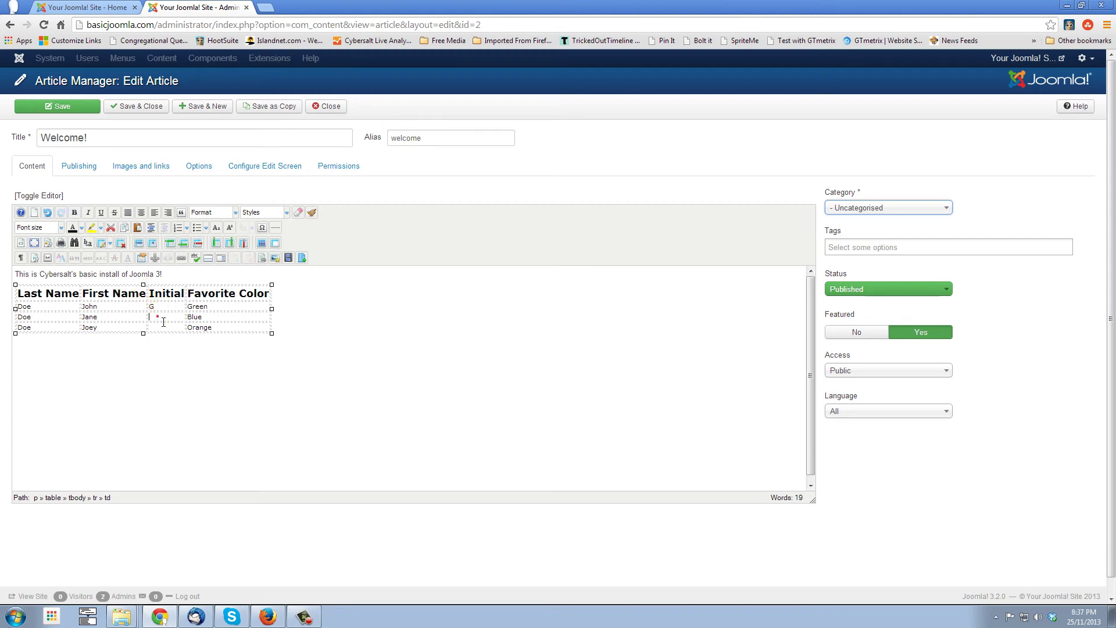
left_click(164, 320)
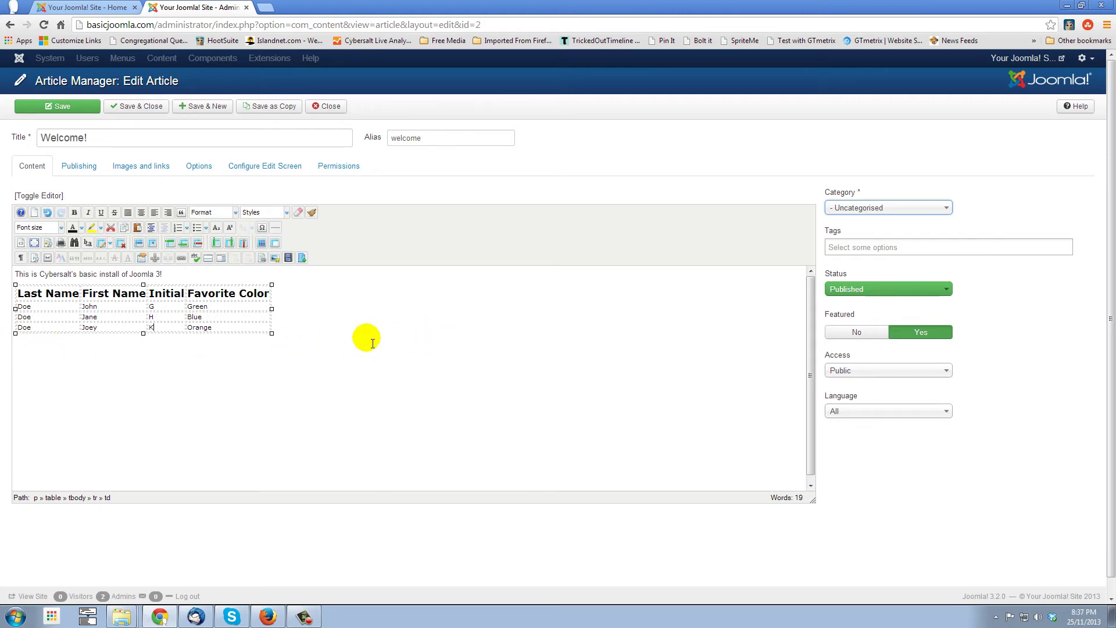
left_click(356, 318)
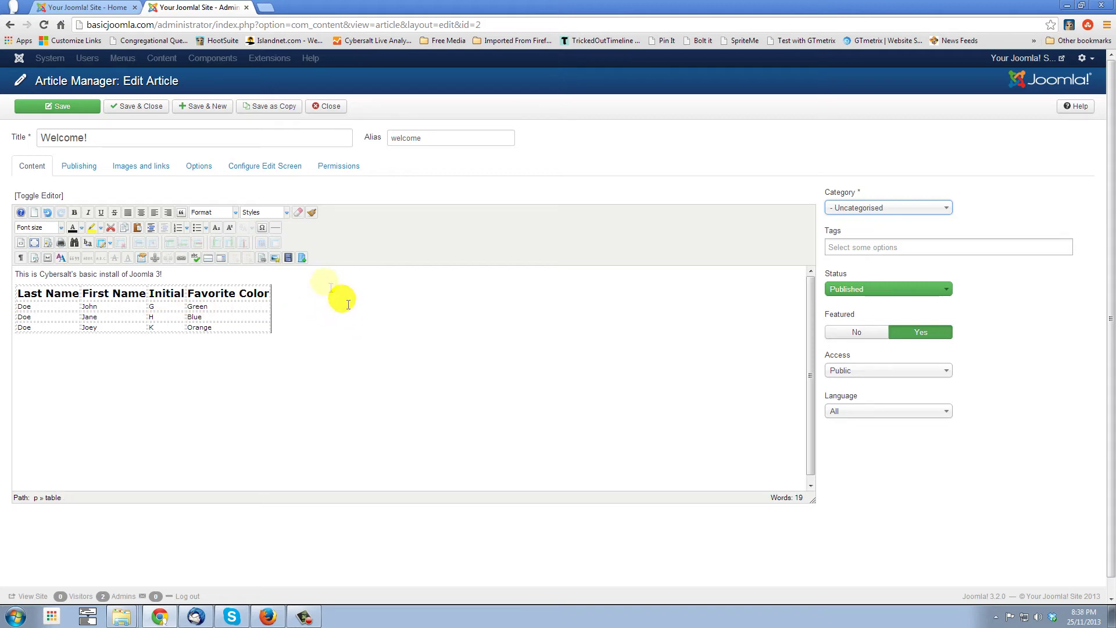
Step: Set the names table's alignment to Center in Table properties
left_click(141, 213)
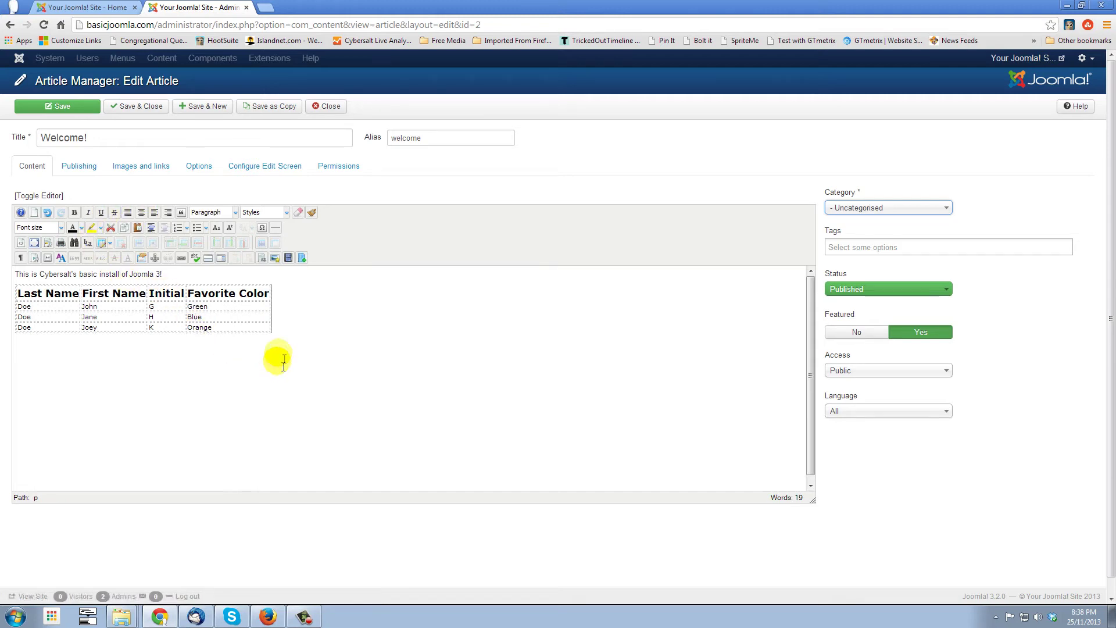
left_click(226, 311)
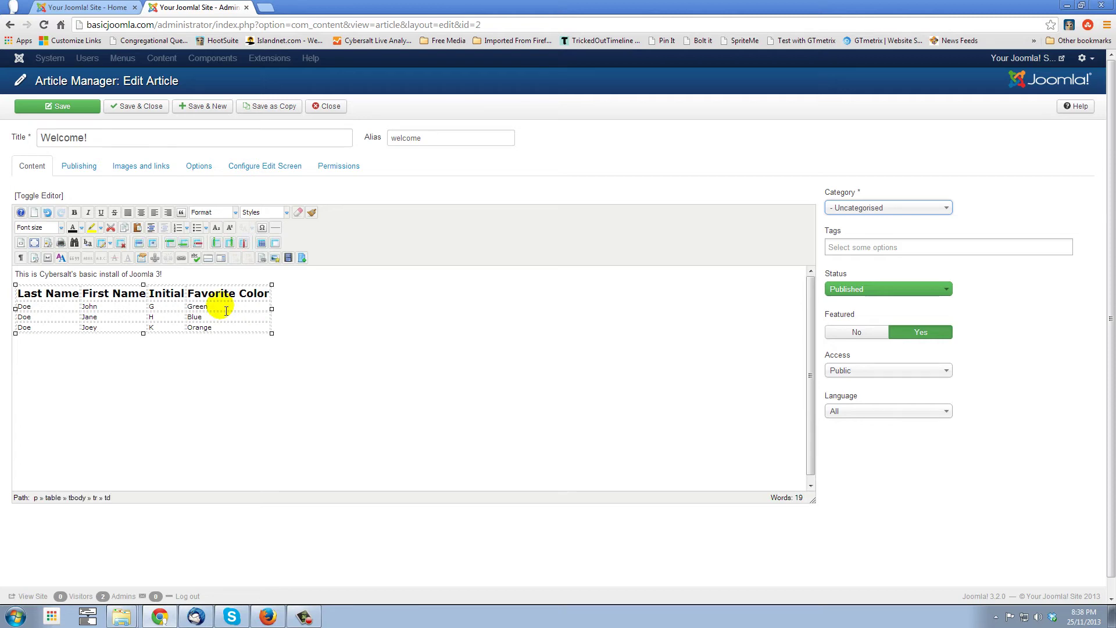
right_click(226, 311)
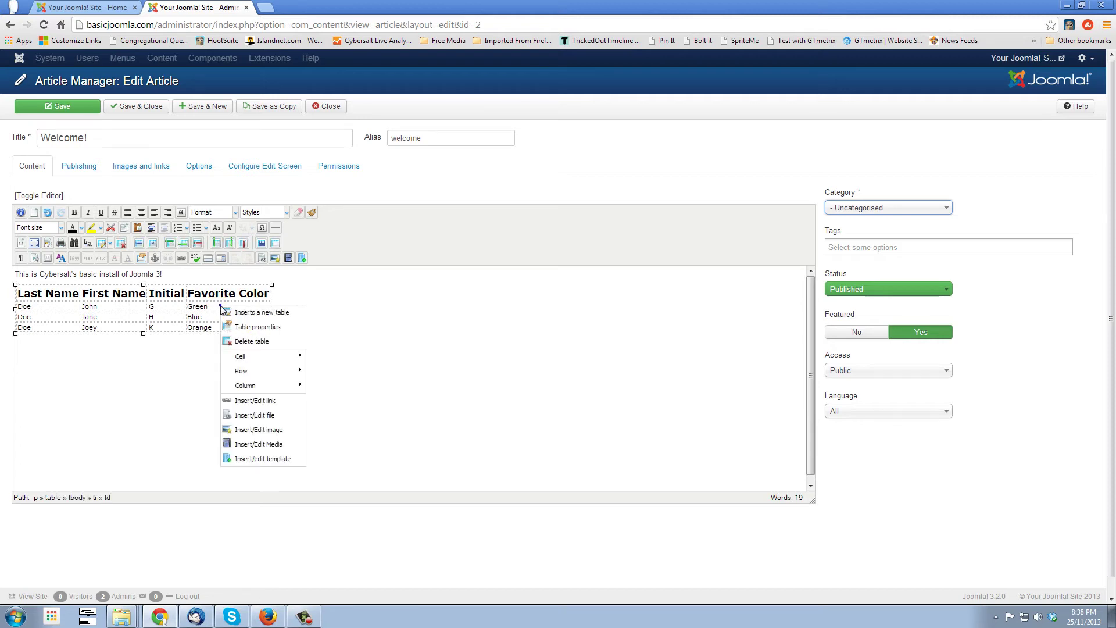
left_click(246, 327)
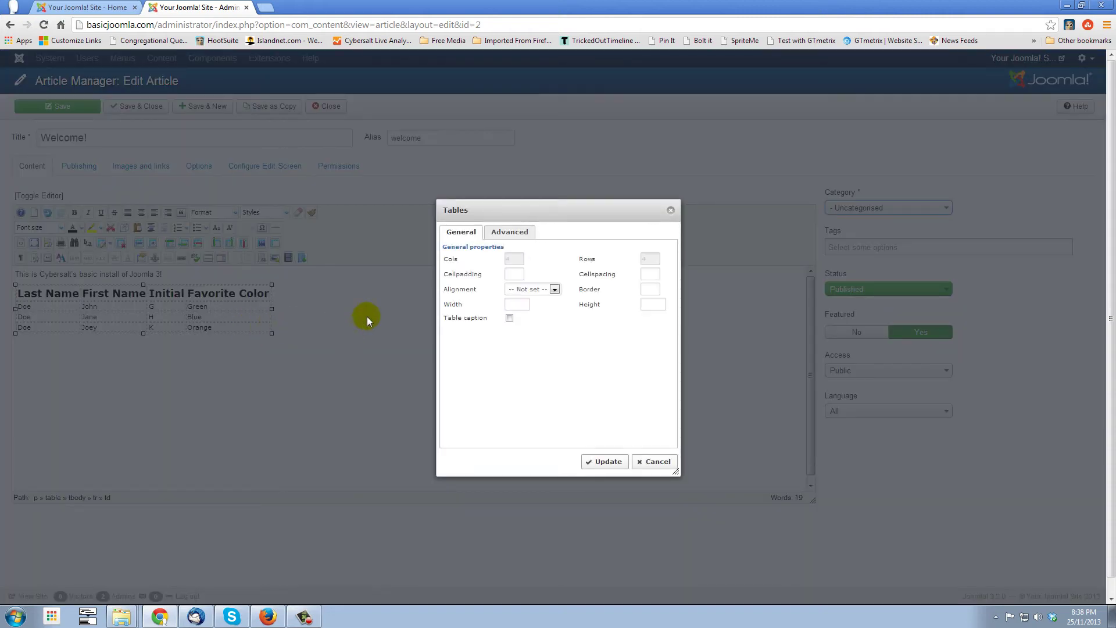
left_click(555, 289)
left_click(552, 307)
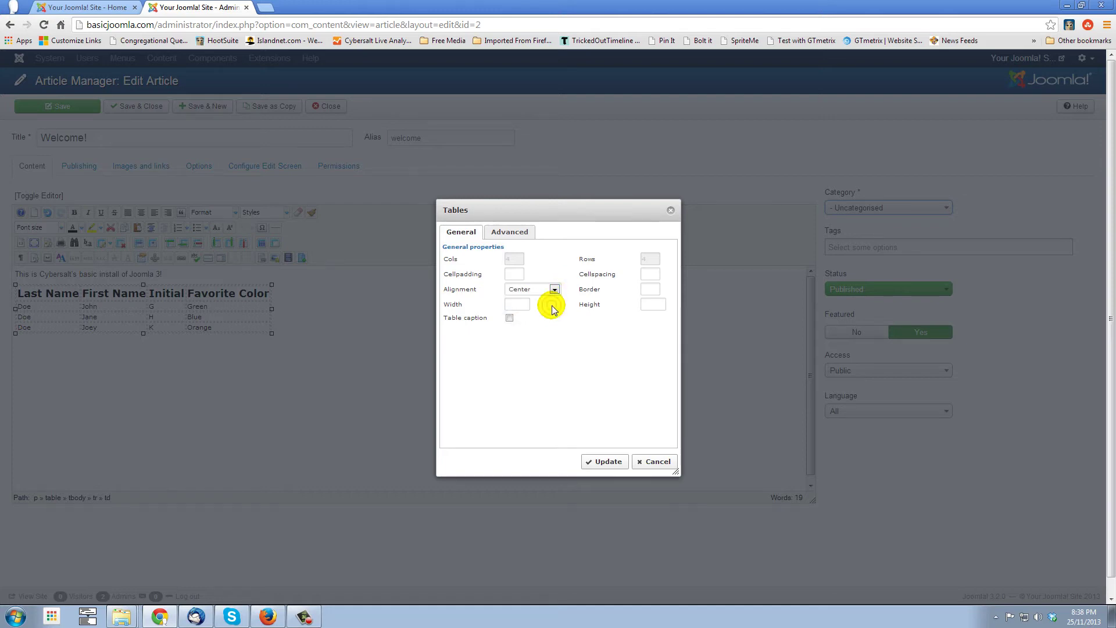
left_click(604, 461)
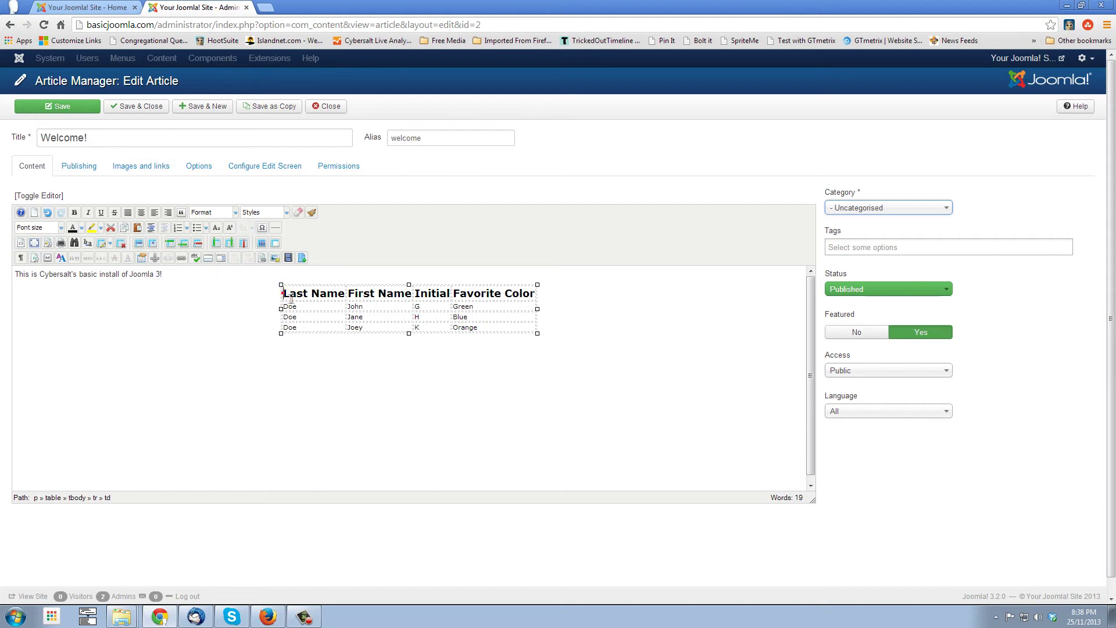
left_click_drag(286, 297, 513, 294)
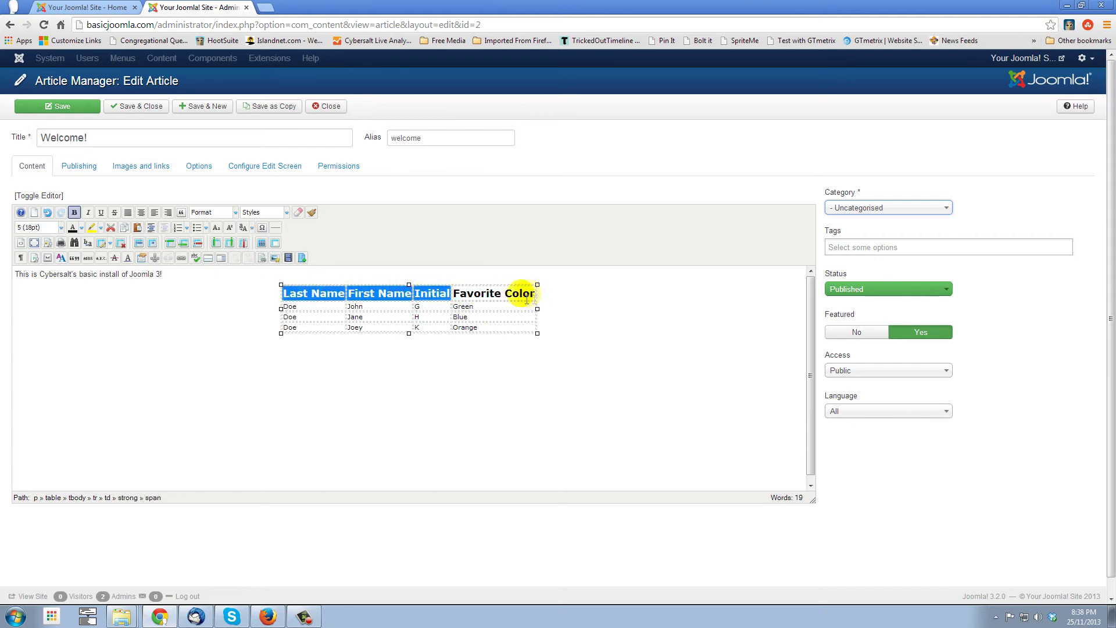
left_click(101, 227)
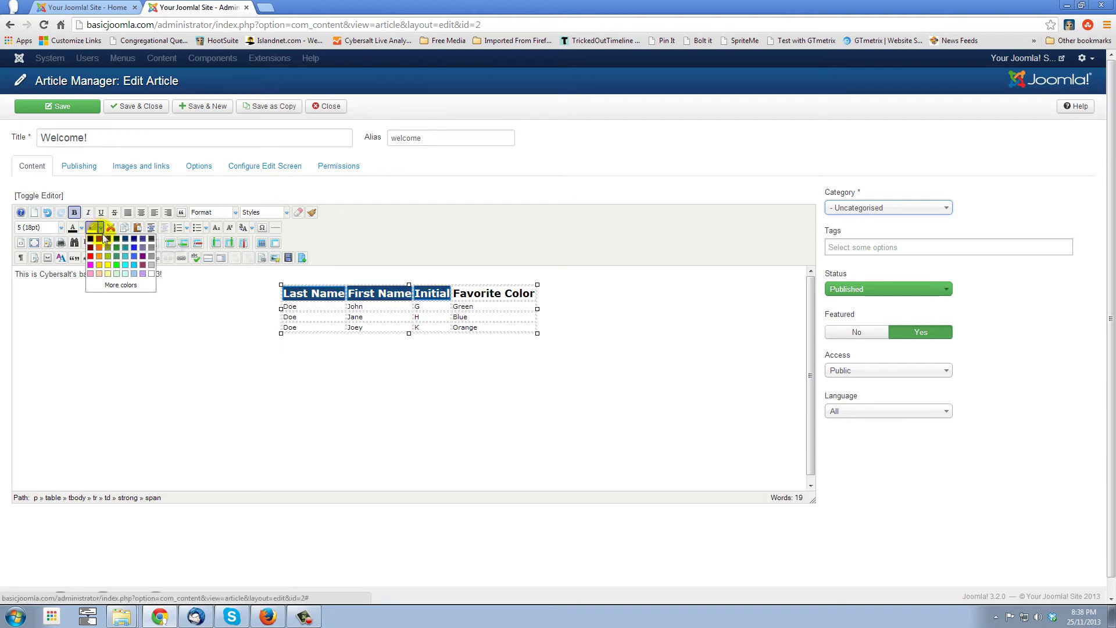
left_click(124, 273)
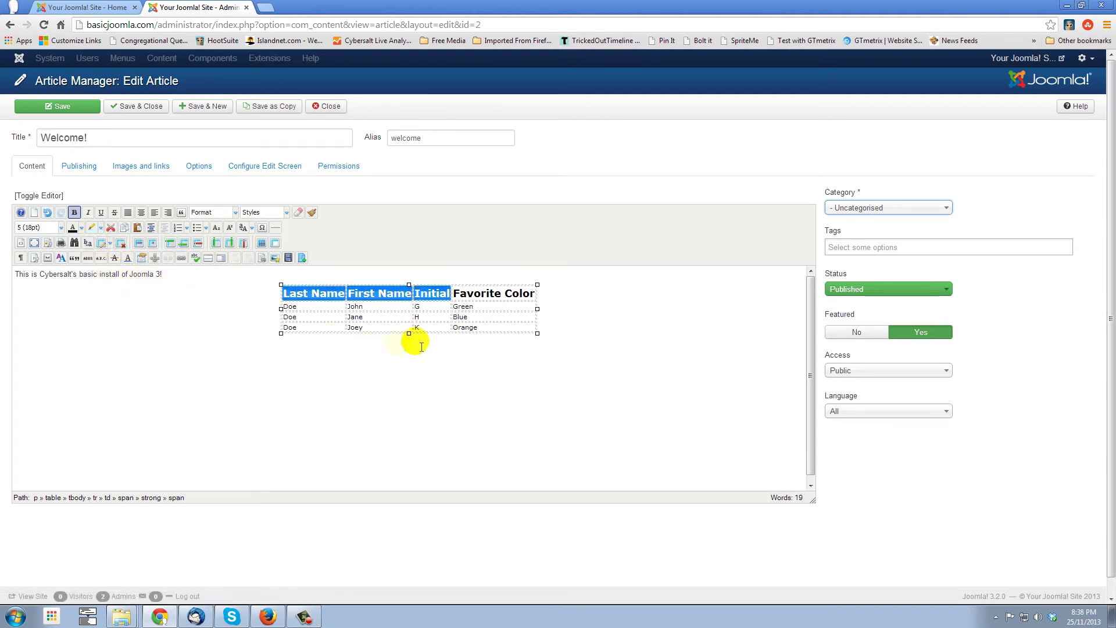
left_click(481, 301)
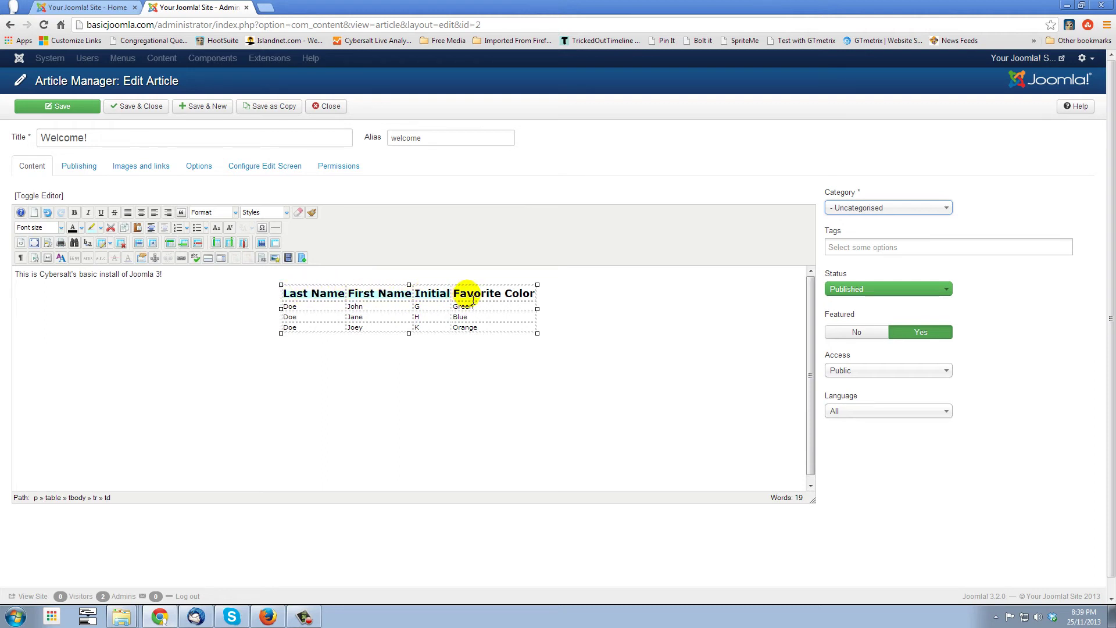
left_click(48, 213)
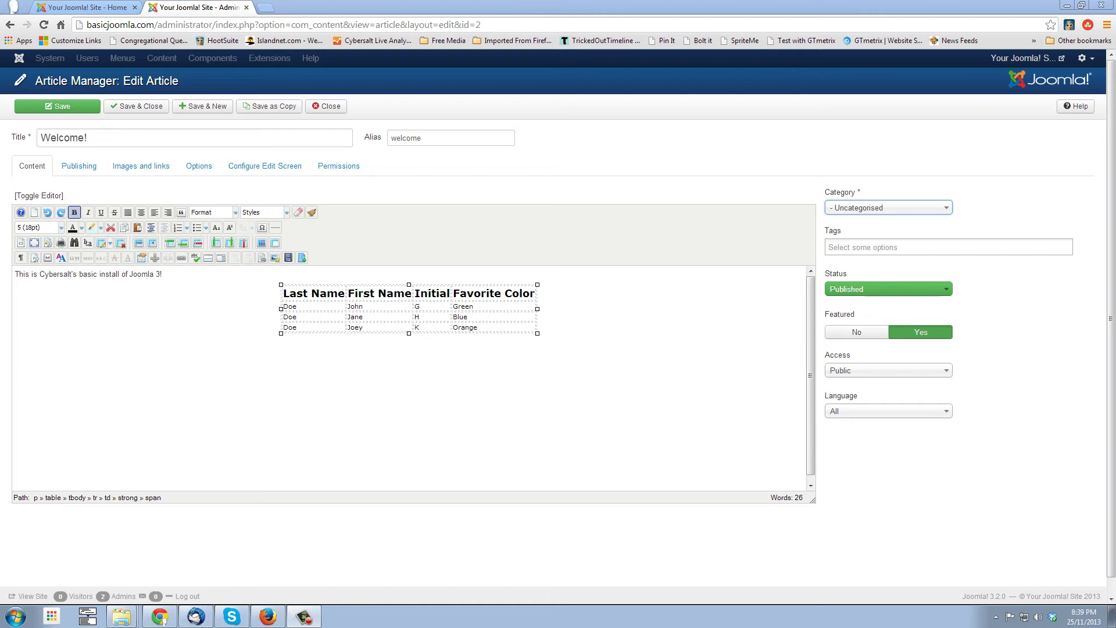
Step: Set the header row's alignment to Center in Table row properties, leaving vertical alignment unset
left_click(310, 297)
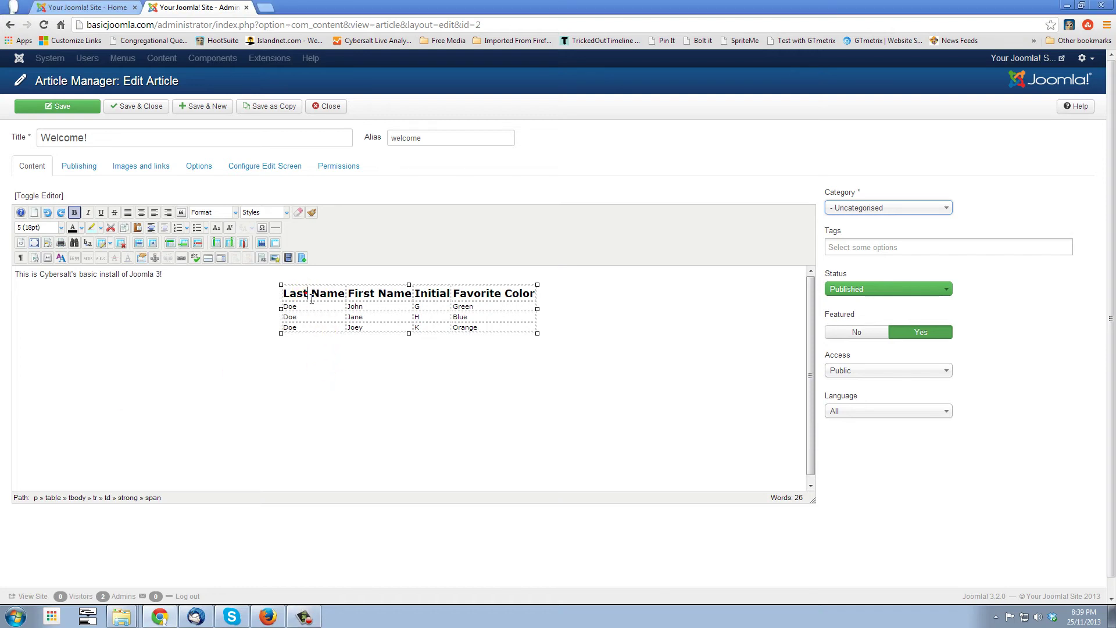
right_click(307, 297)
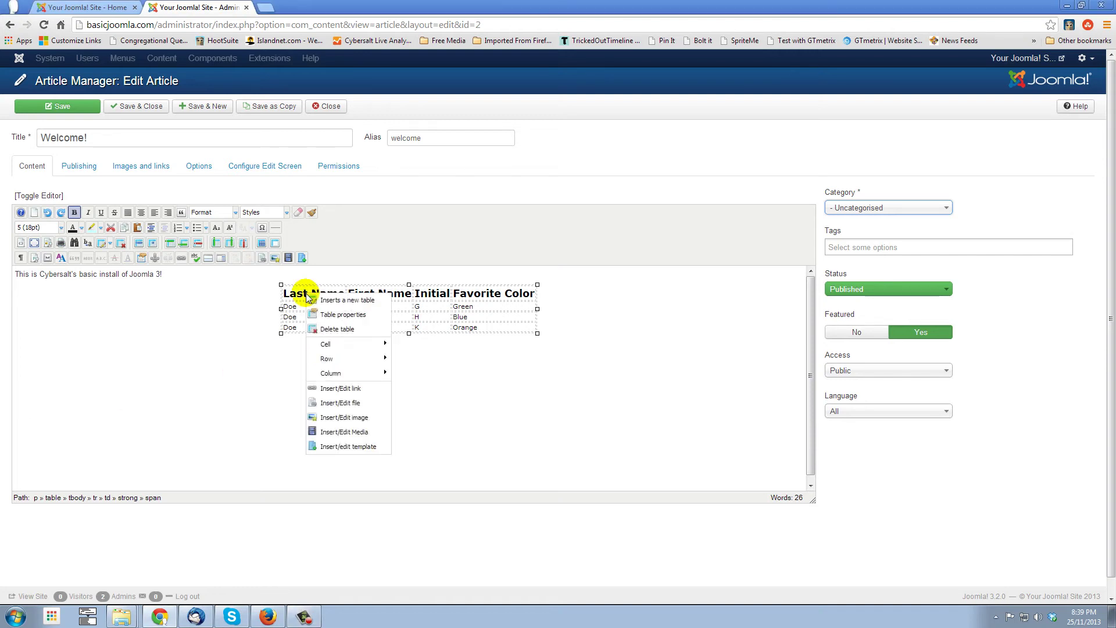
mouse_move(326, 358)
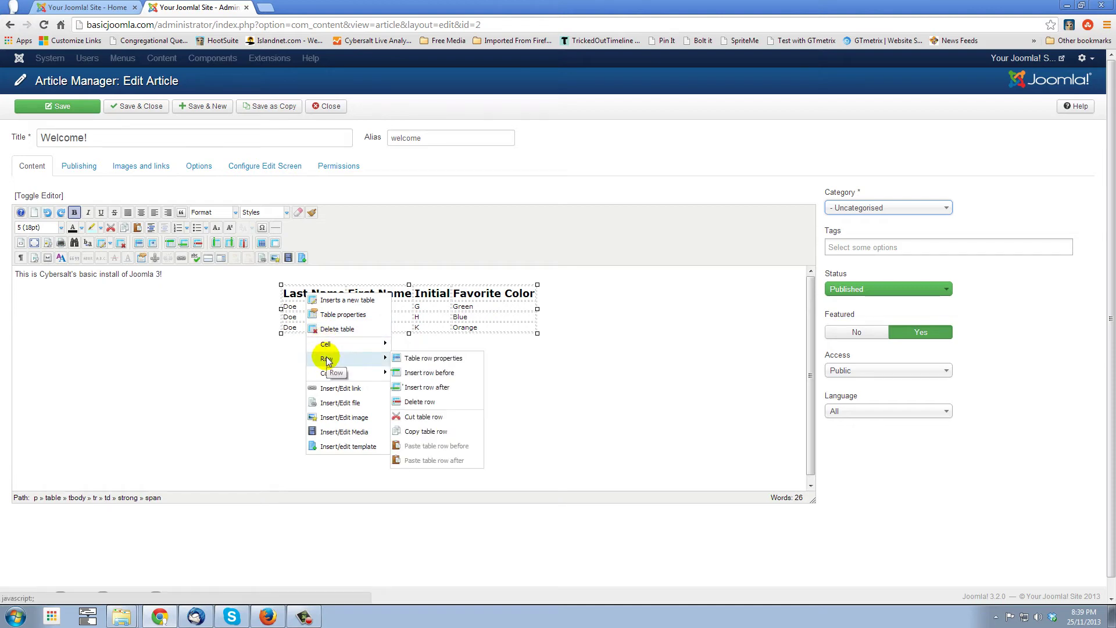
left_click(439, 363)
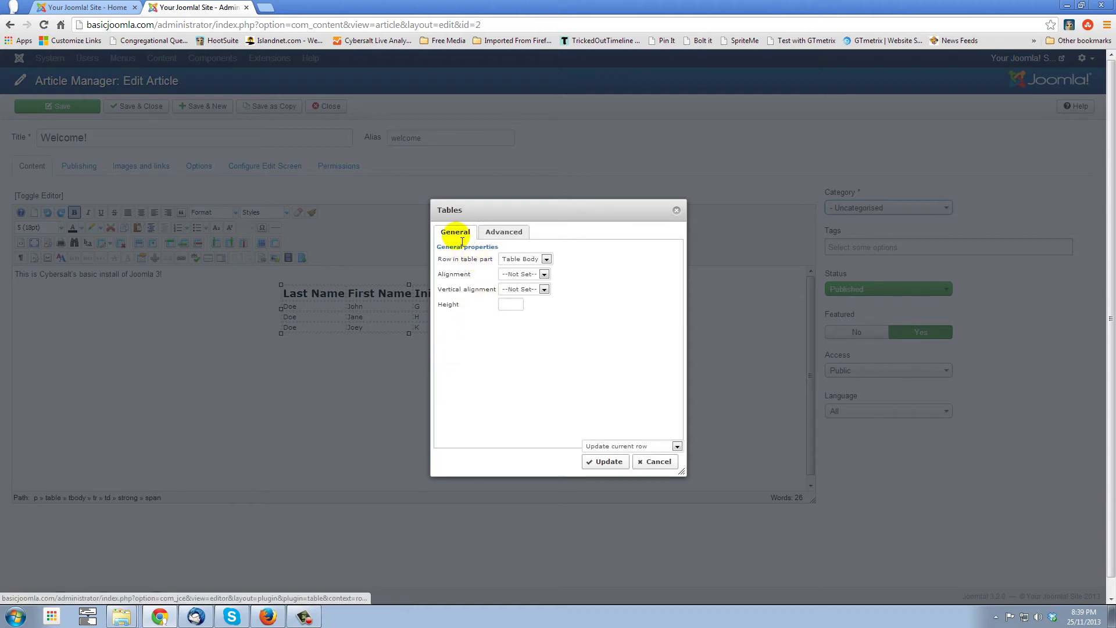
left_click(517, 276)
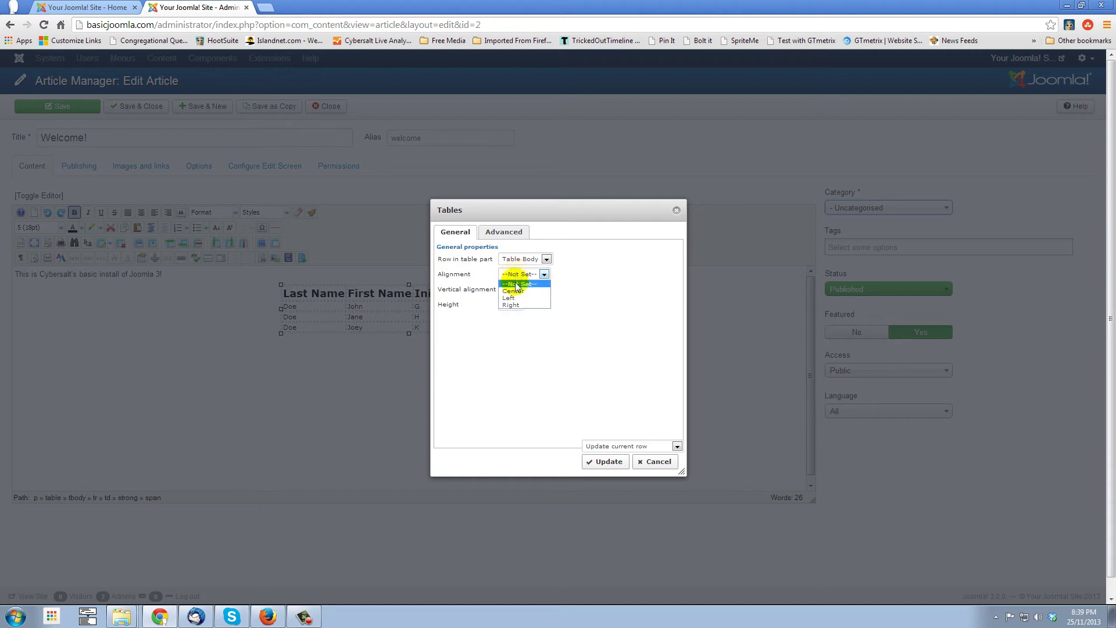
left_click(516, 289)
left_click(517, 289)
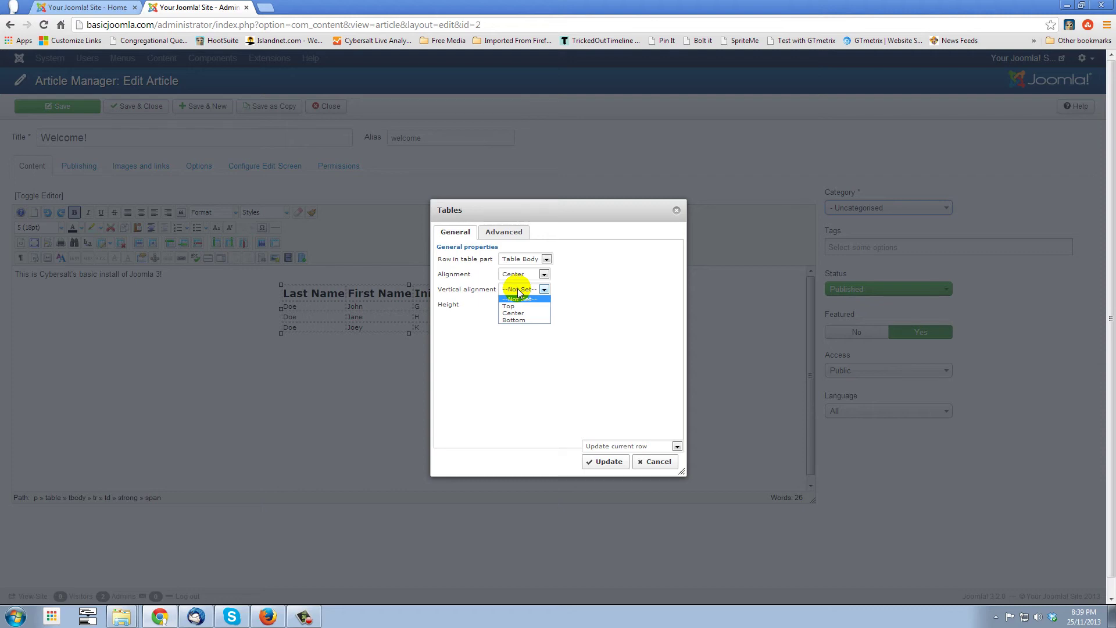
left_click(570, 292)
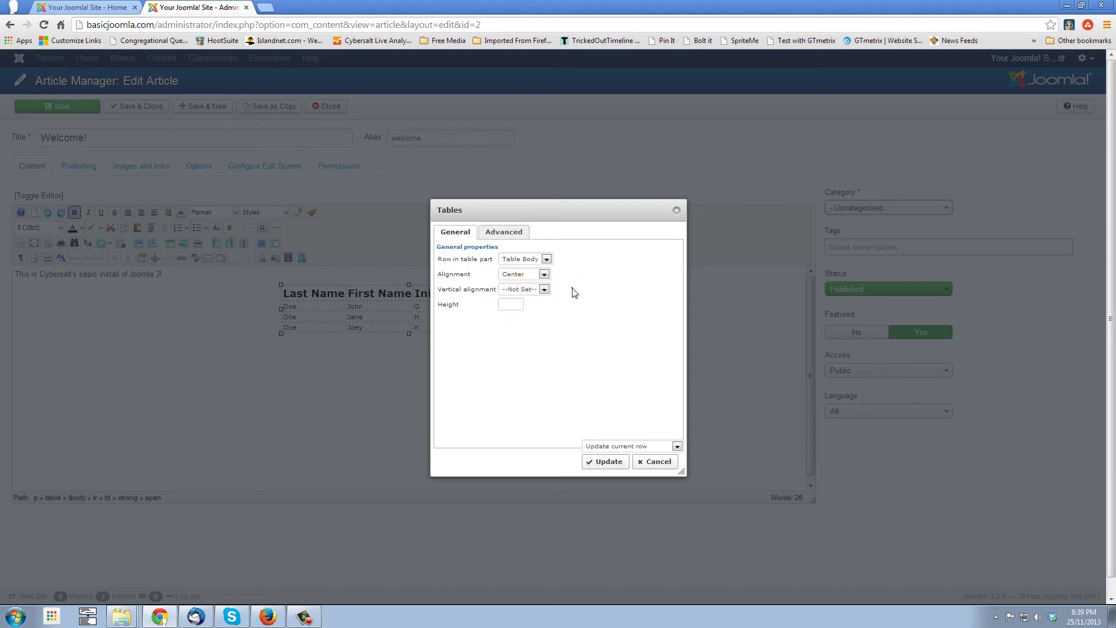
left_click(506, 236)
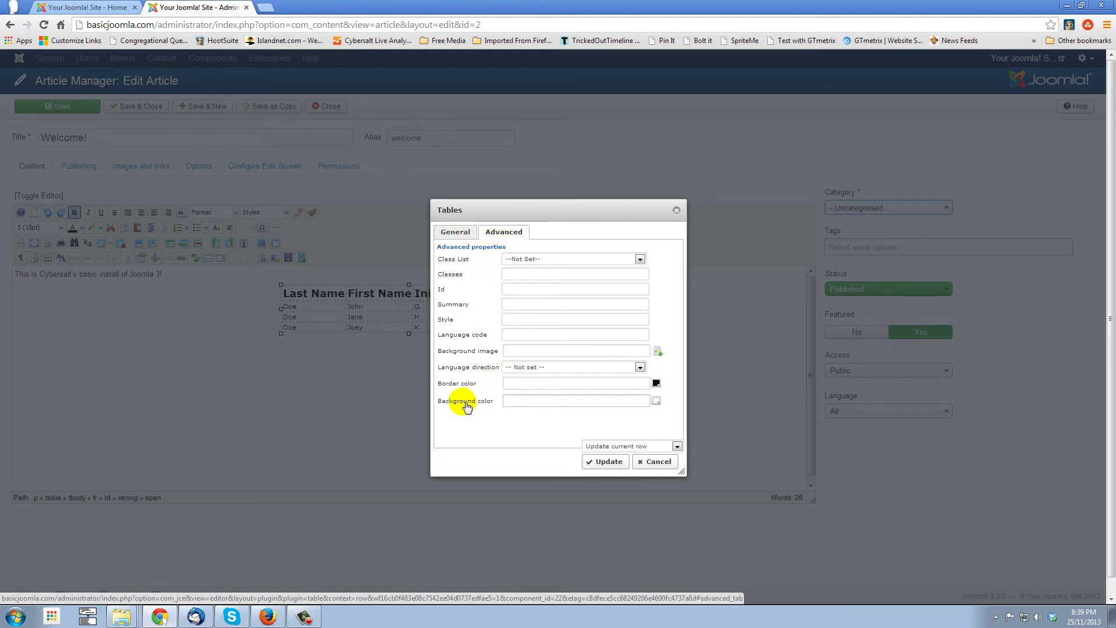
Step: Set the header row background to light blue #ccffff from the web-safe palette
left_click(656, 401)
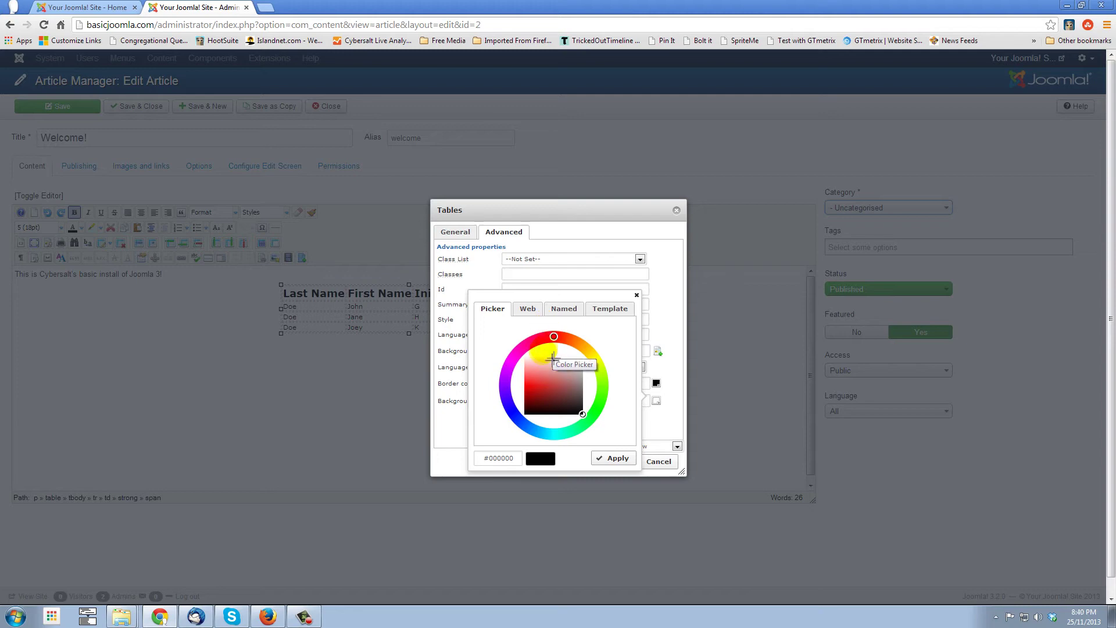
left_click(538, 354)
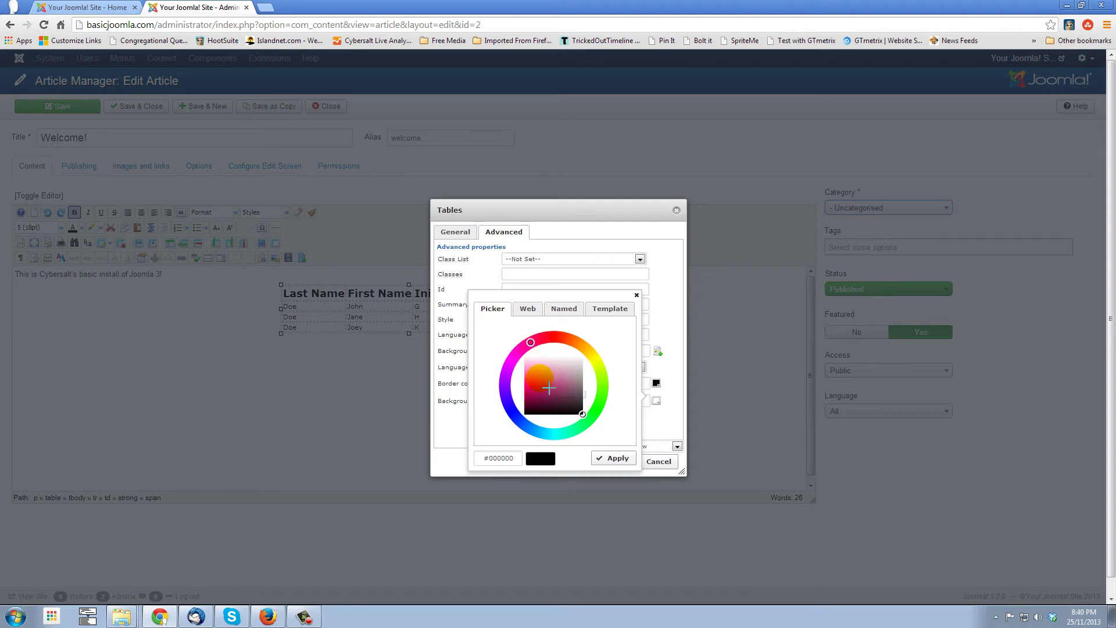
left_click_drag(538, 354, 509, 368)
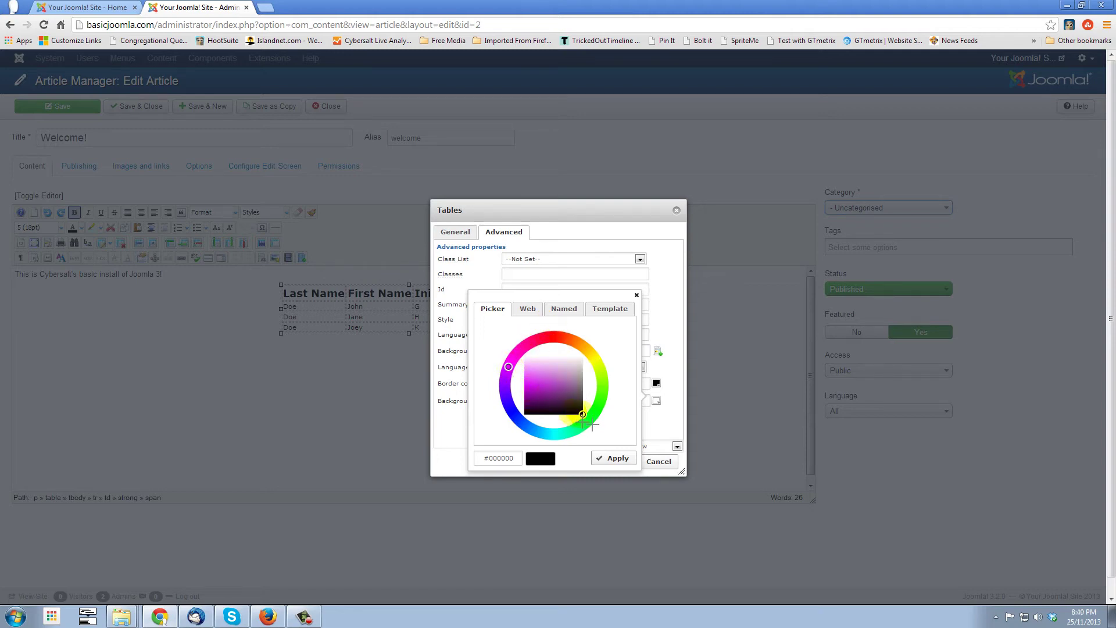
mouse_move(592, 425)
left_mouse_down()
mouse_move(548, 391)
mouse_move(561, 400)
left_mouse_up()
left_click(531, 313)
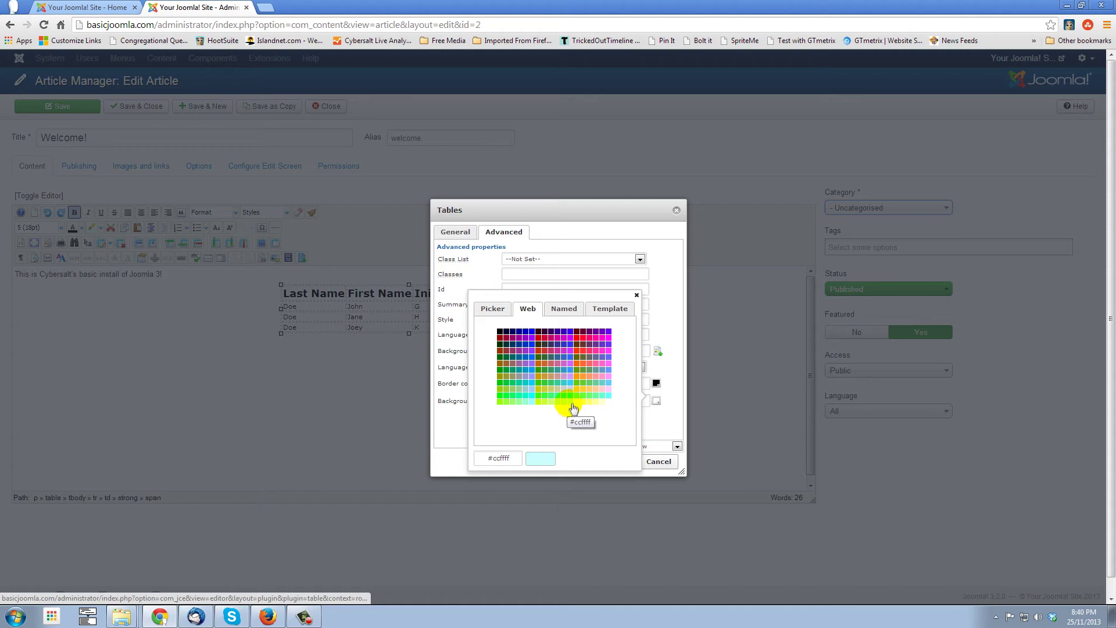
left_click(536, 407)
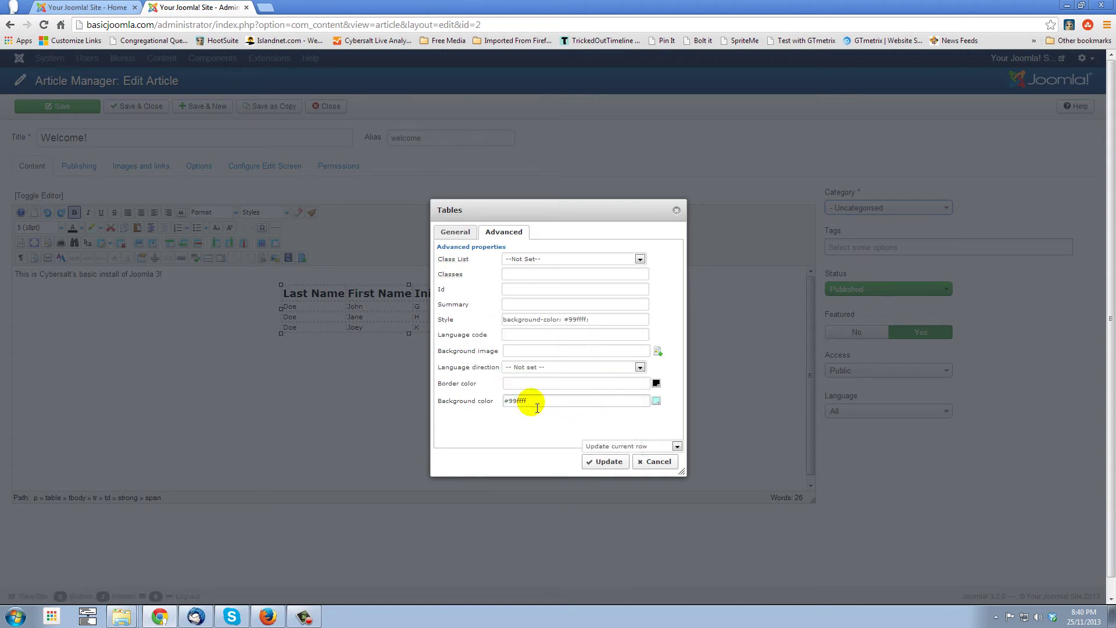
left_click(655, 400)
left_click(610, 308)
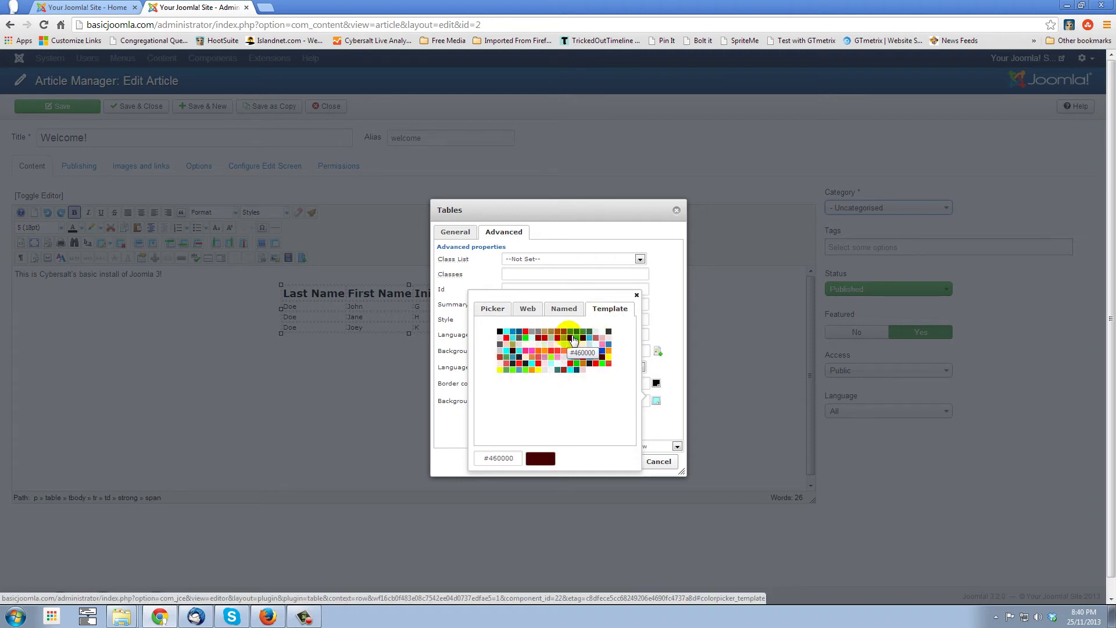
left_click(526, 310)
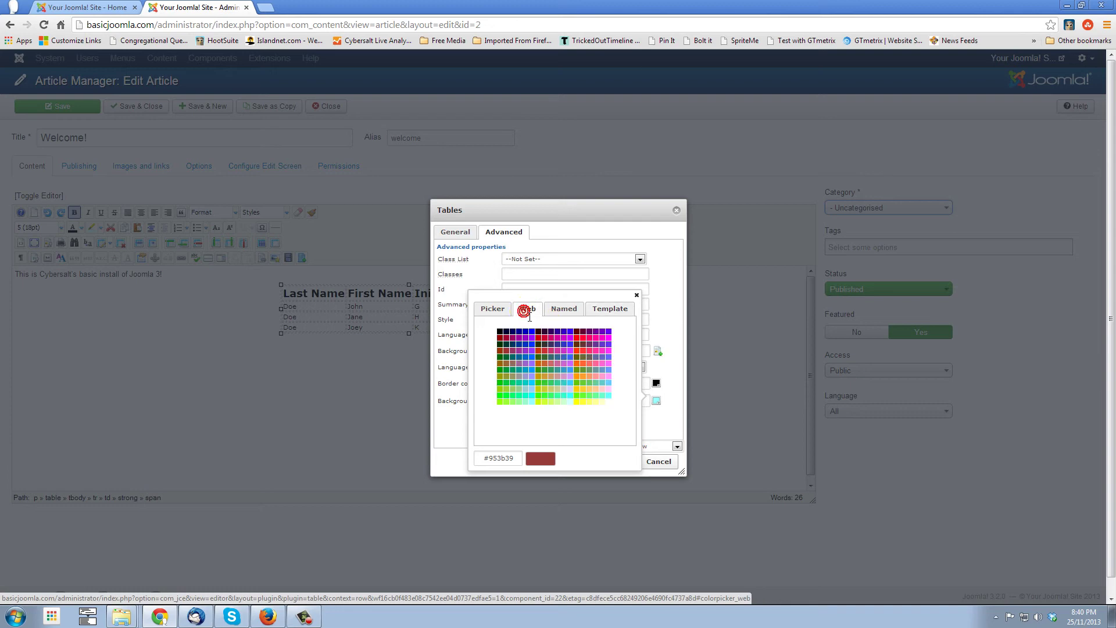
left_click(573, 406)
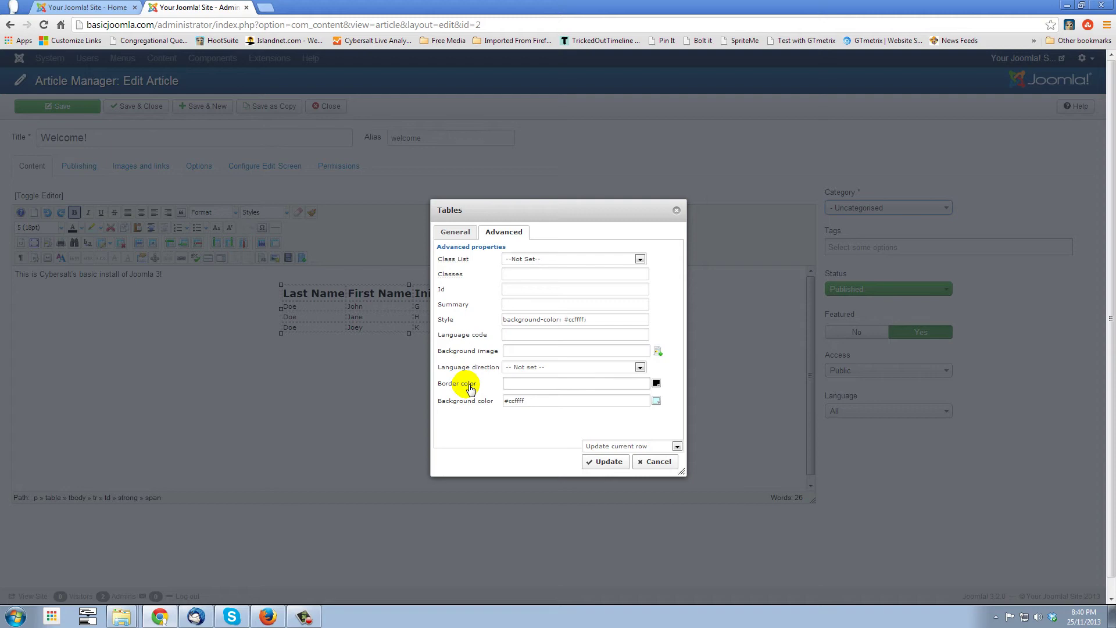
Step: Set the header row border colour to black #000000 and apply the row changes
left_click(656, 384)
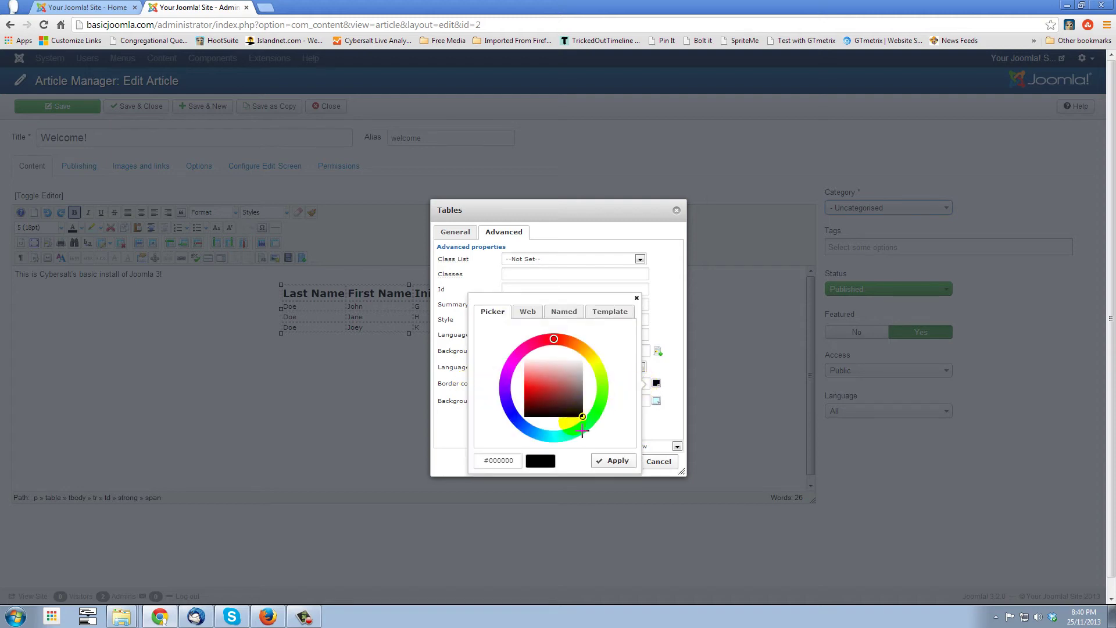
left_click(617, 461)
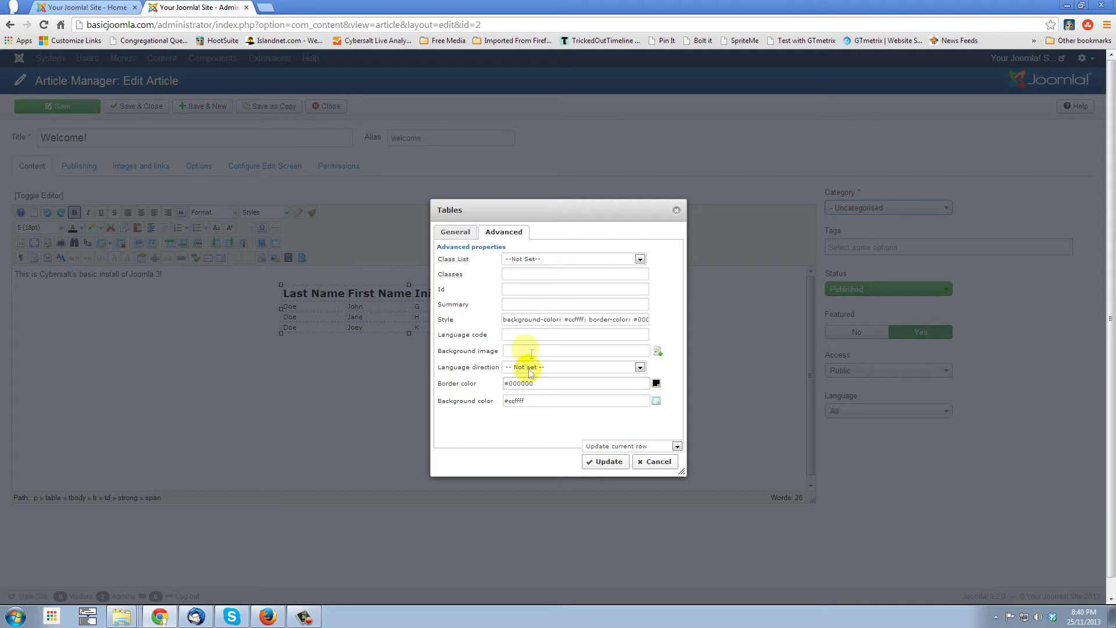
left_click(456, 235)
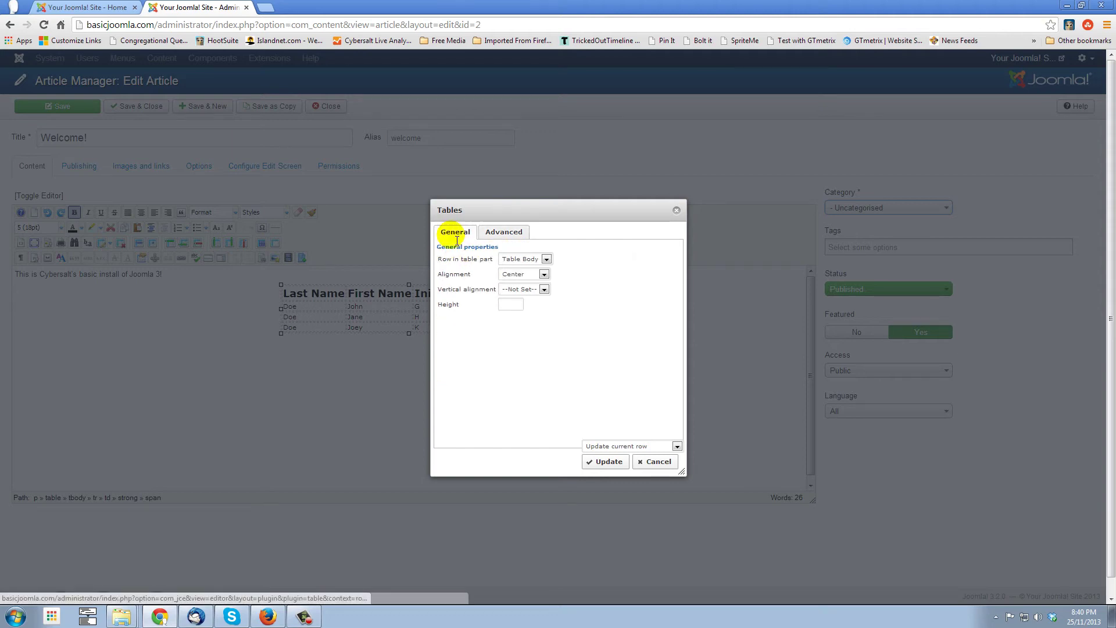
left_click(503, 235)
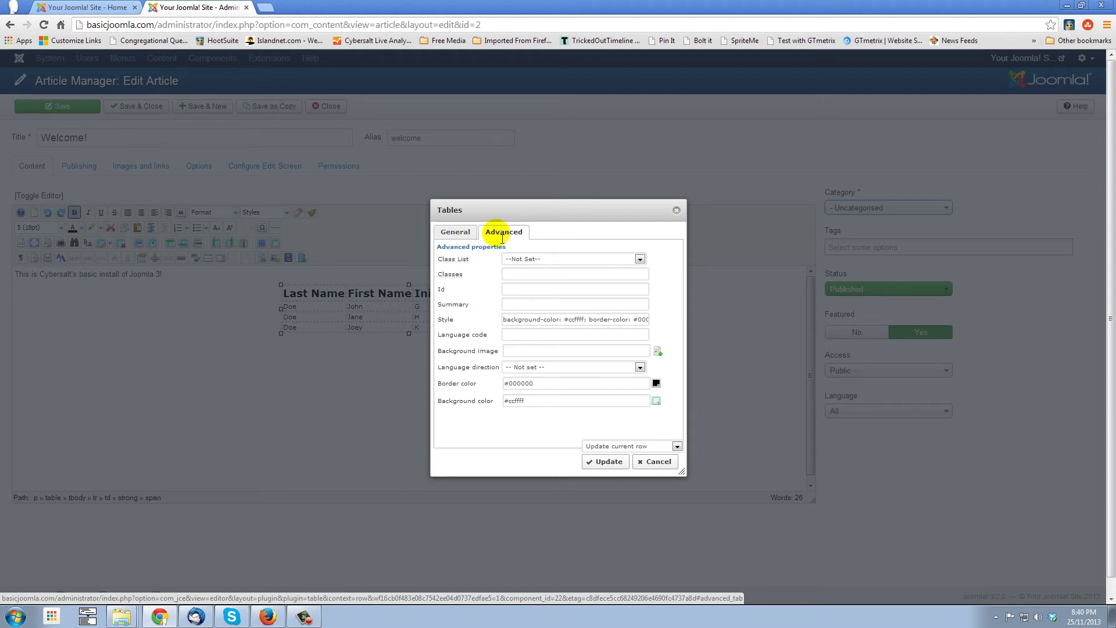
left_click(604, 462)
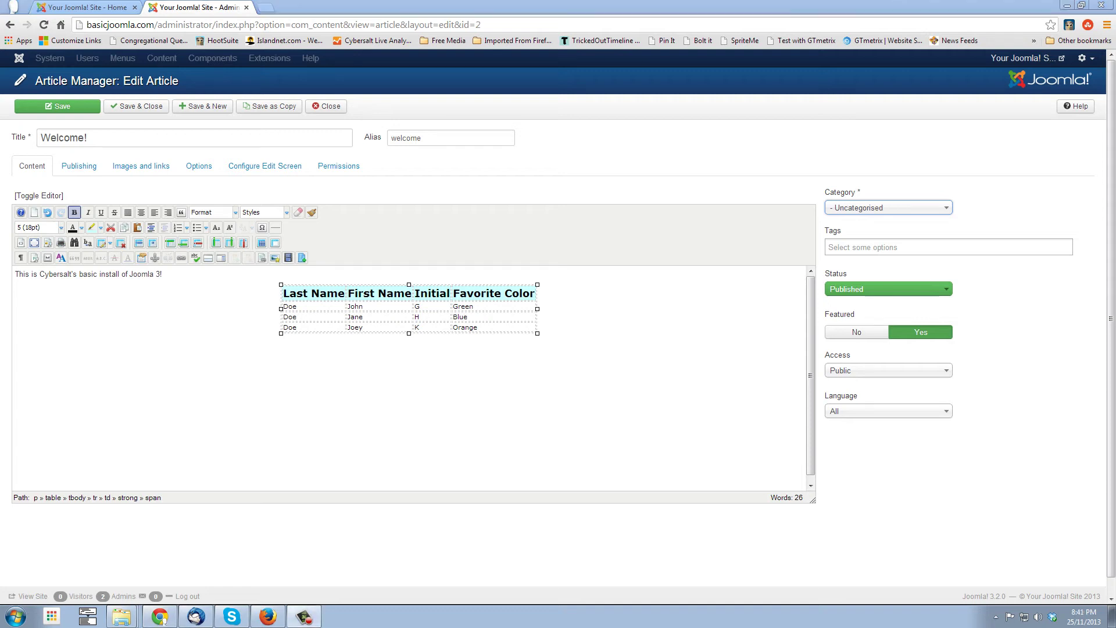
Step: Give the names table a 2px border in Table properties
right_click(326, 309)
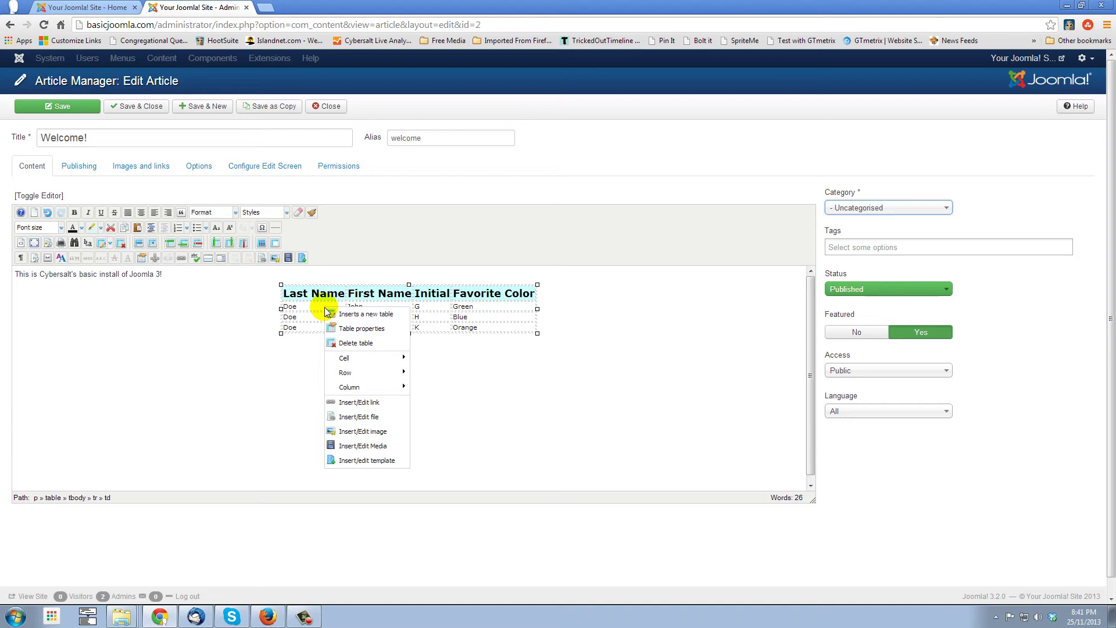
left_click(350, 329)
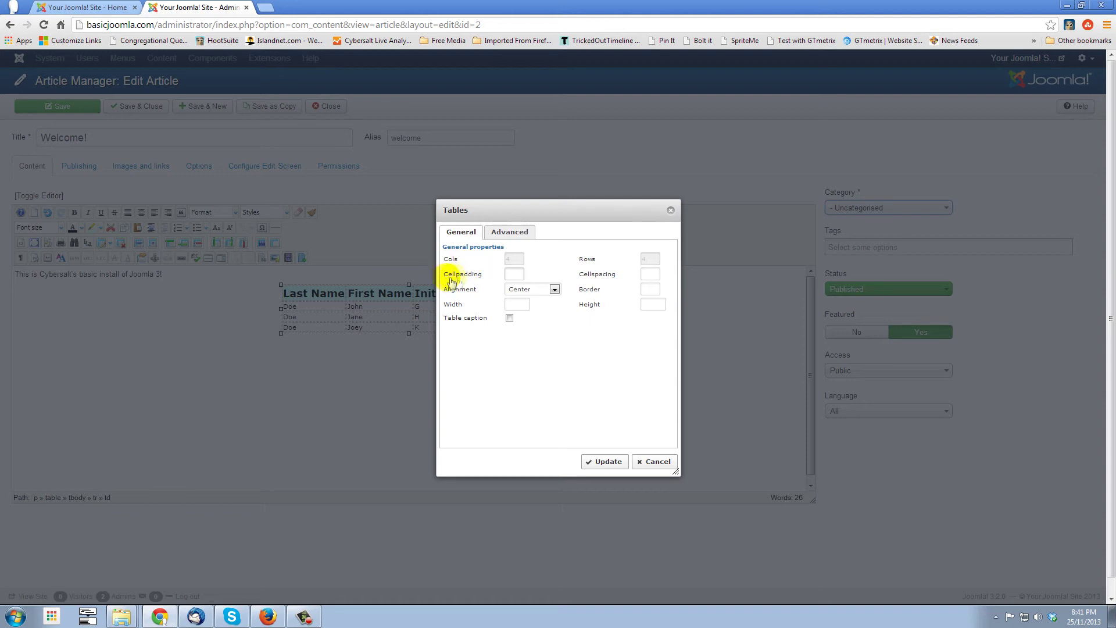
left_click(658, 294)
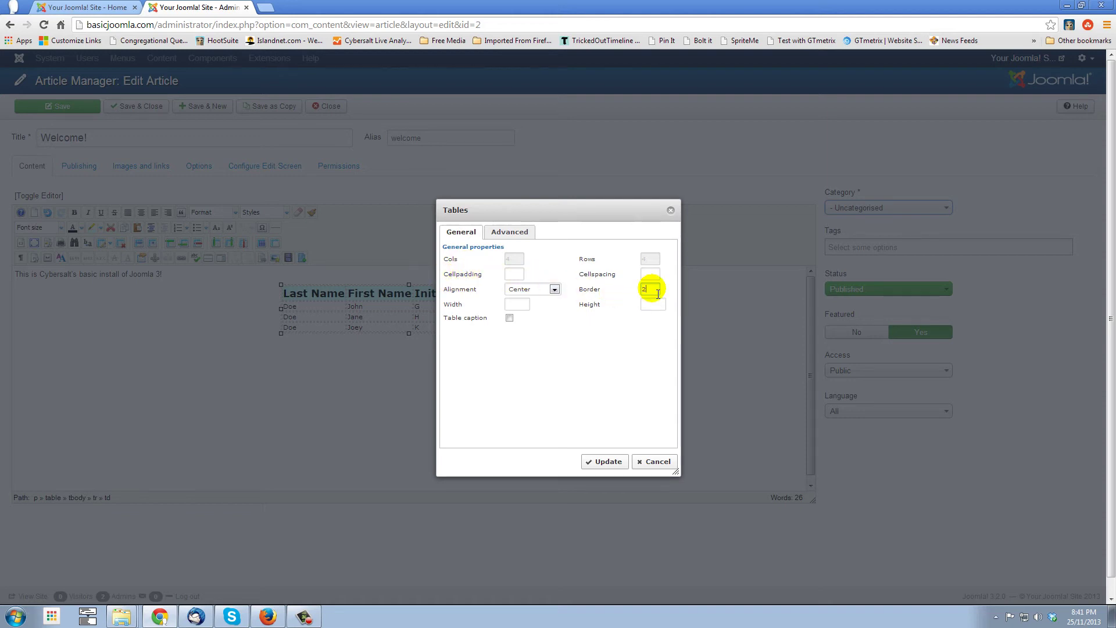
left_click(605, 461)
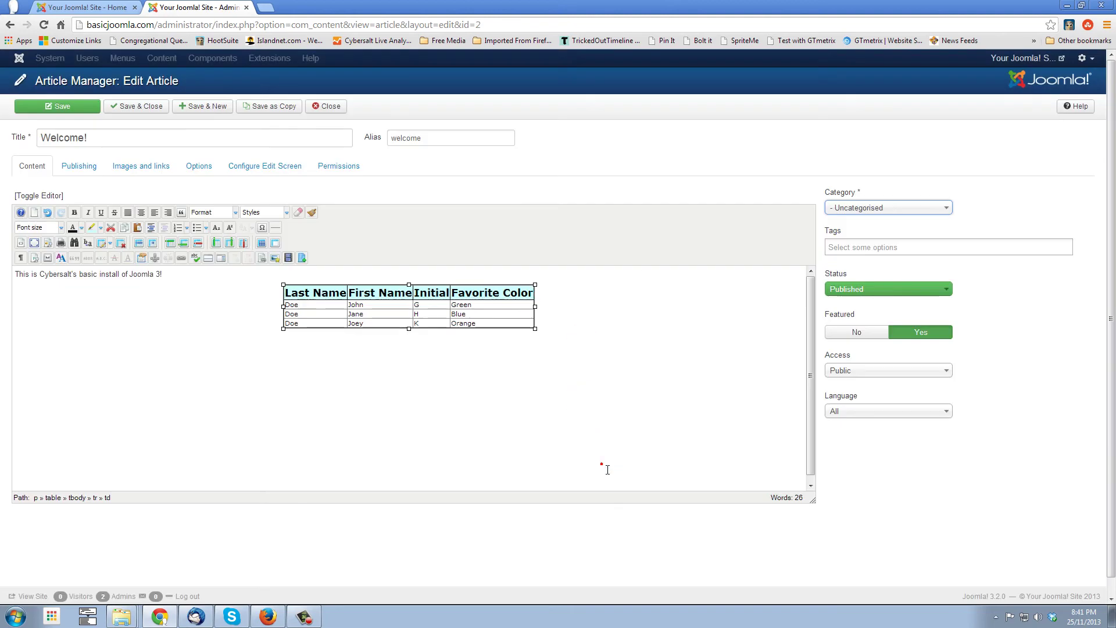
left_click(558, 357)
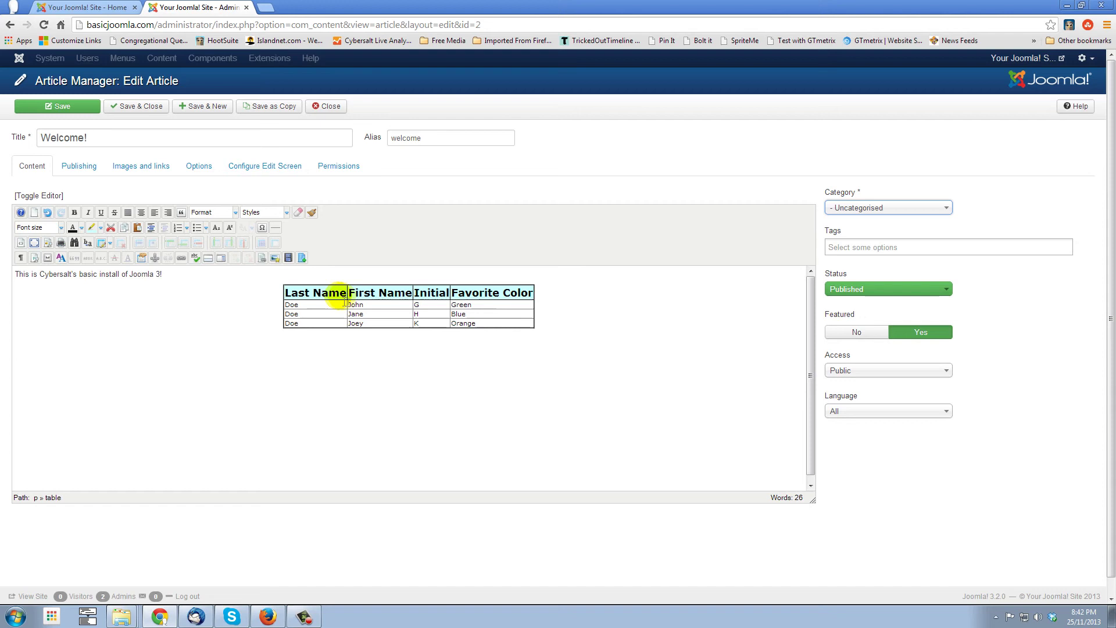
Step: Change the header row's border colour to red #e41b1b in Table row properties
left_click(329, 294)
right_click(334, 298)
mouse_move(368, 357)
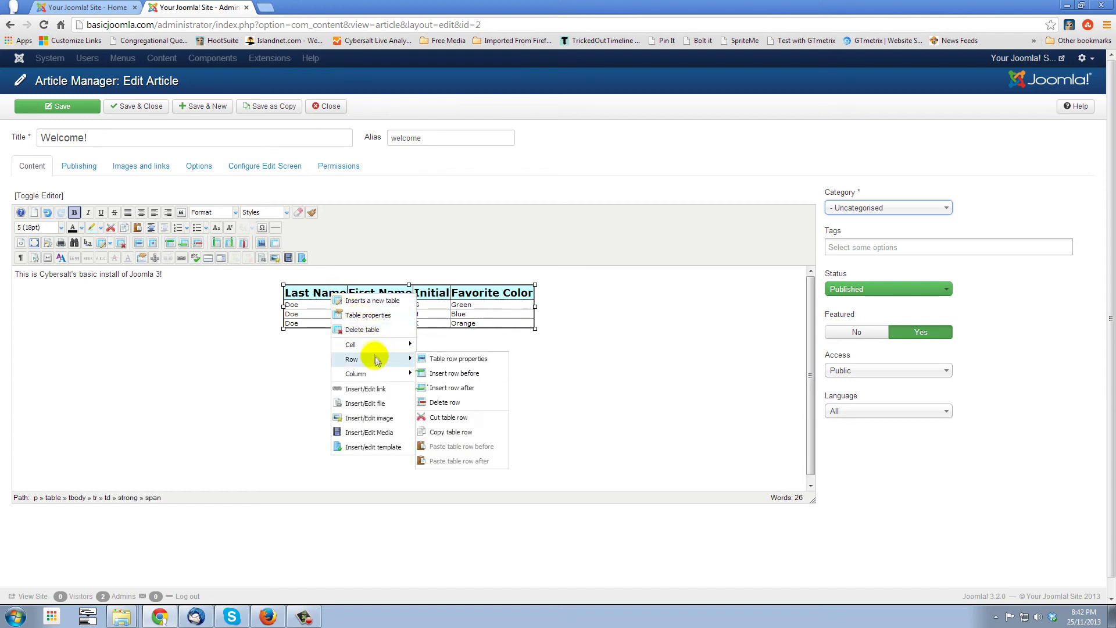
left_click(469, 360)
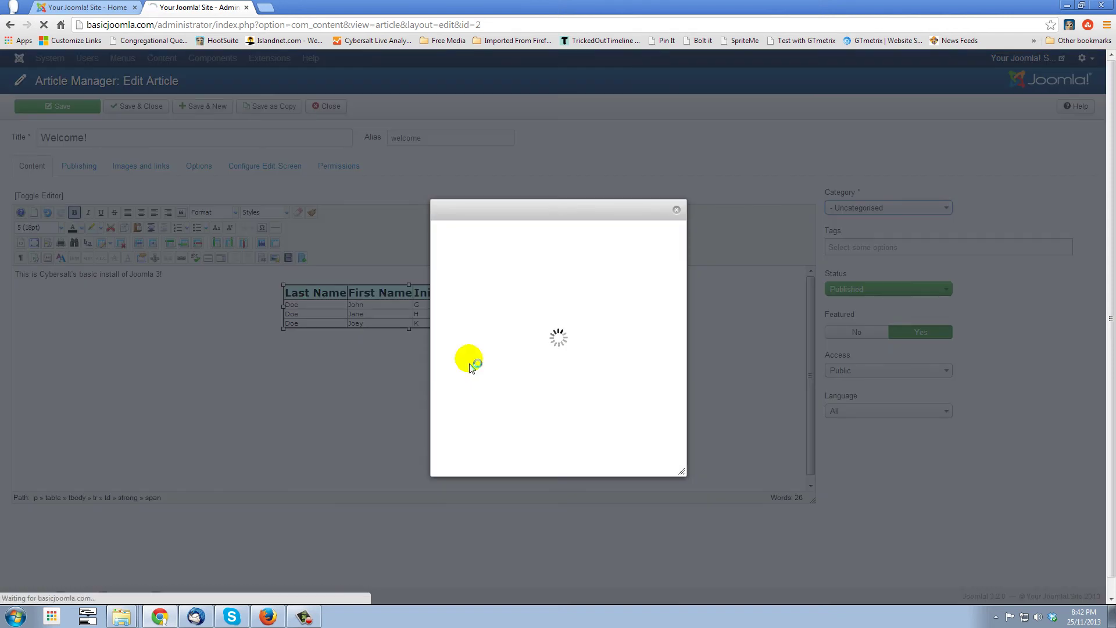
left_click(505, 232)
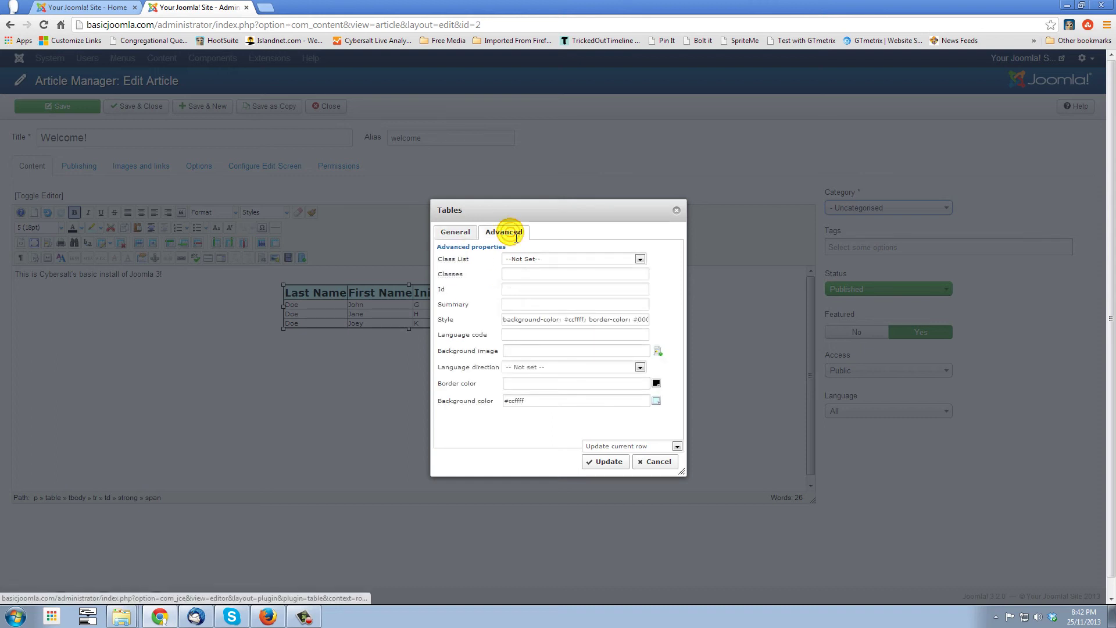
left_click(655, 382)
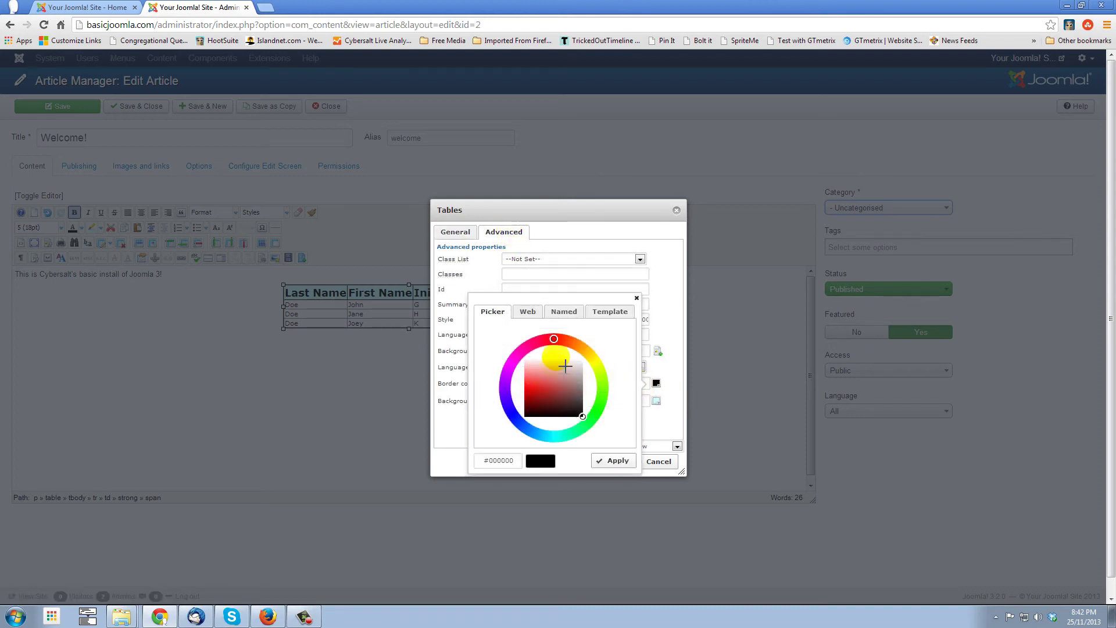
left_click(542, 394)
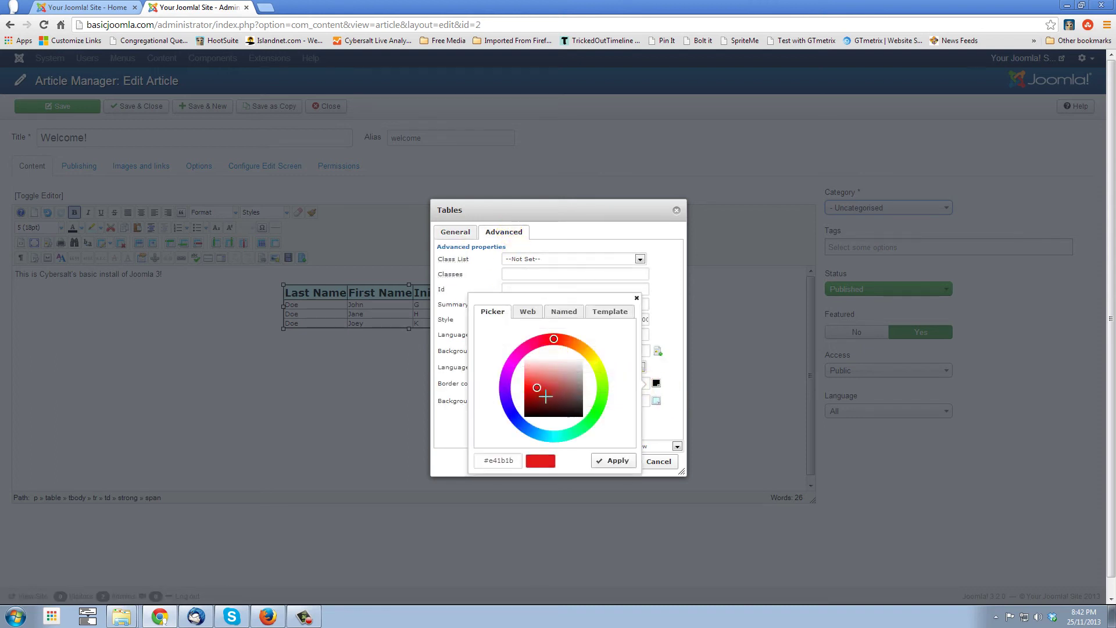
left_click(602, 461)
left_click(603, 461)
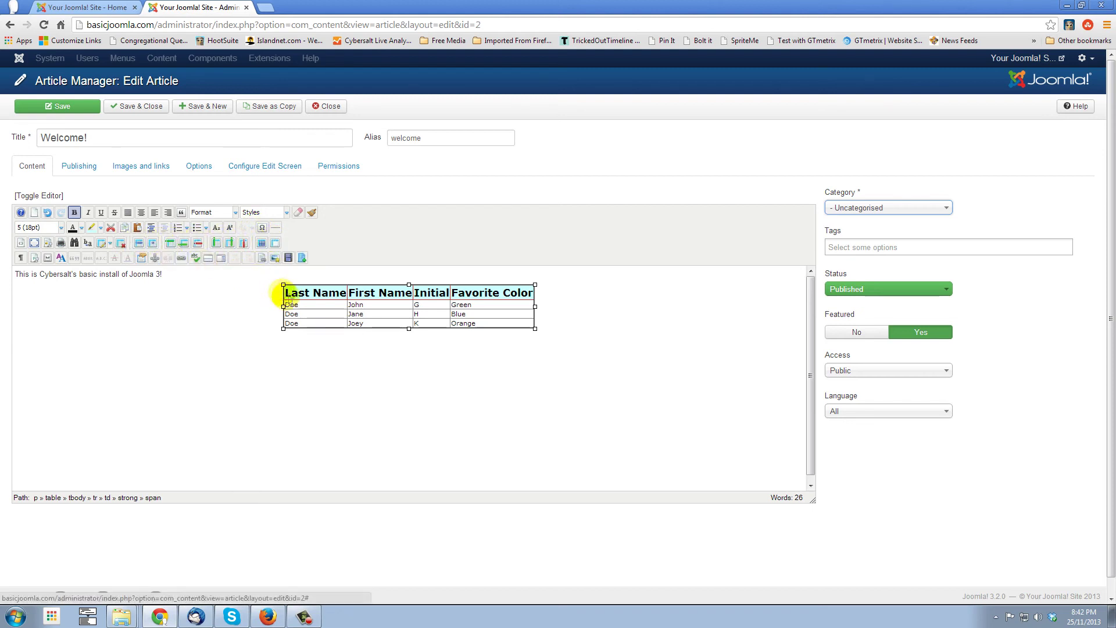
Step: Bring up the table options on the first Doe cell, then save the Welcome article
right_click(314, 304)
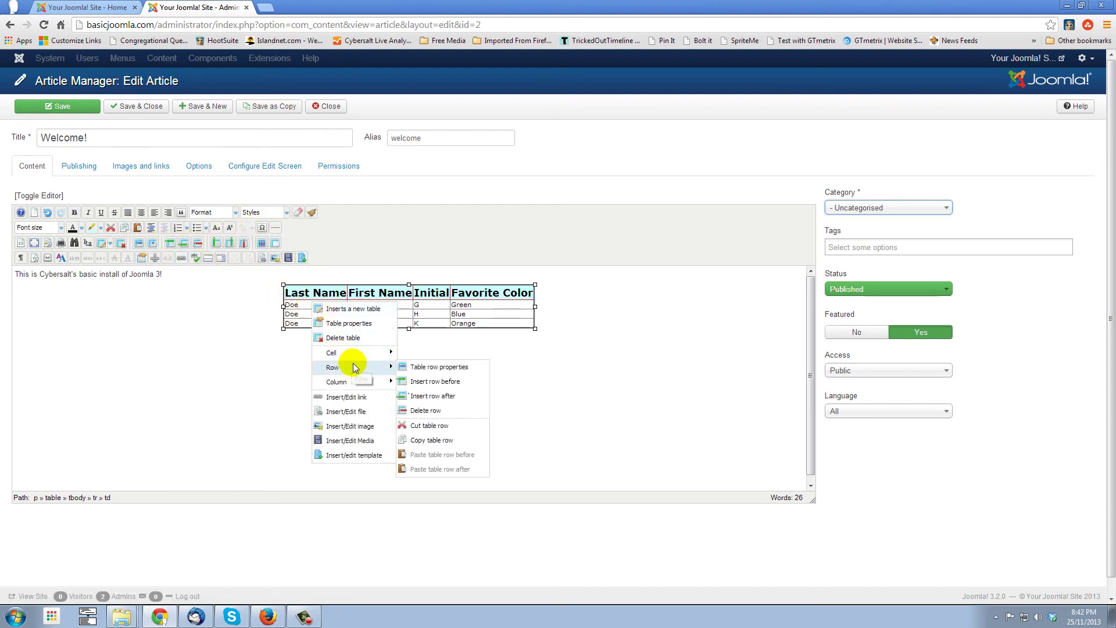
mouse_move(356, 356)
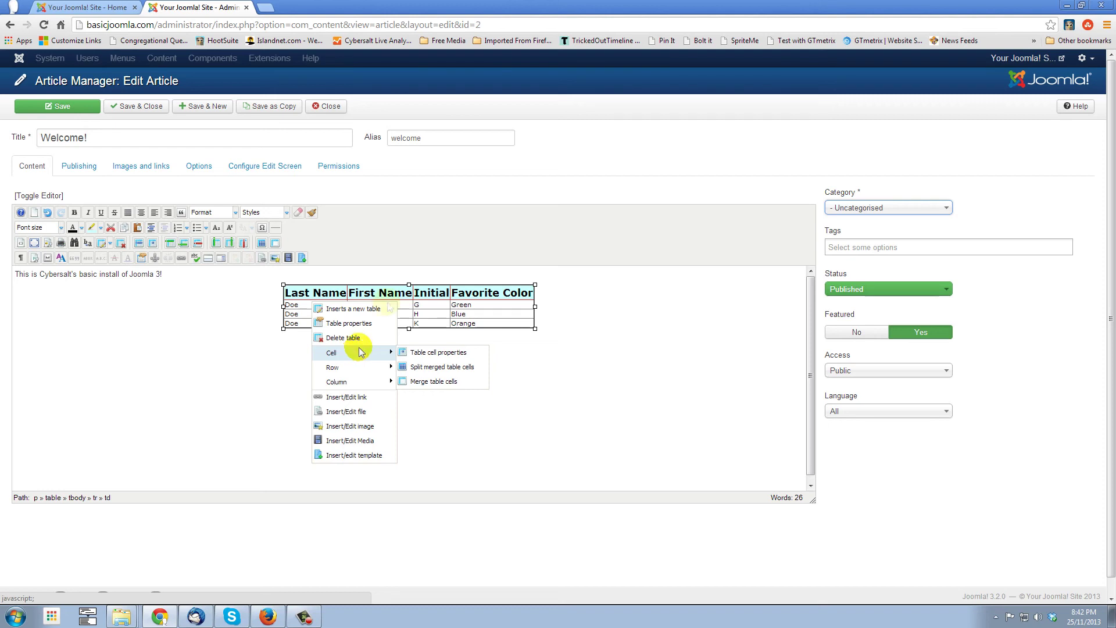
left_click(70, 112)
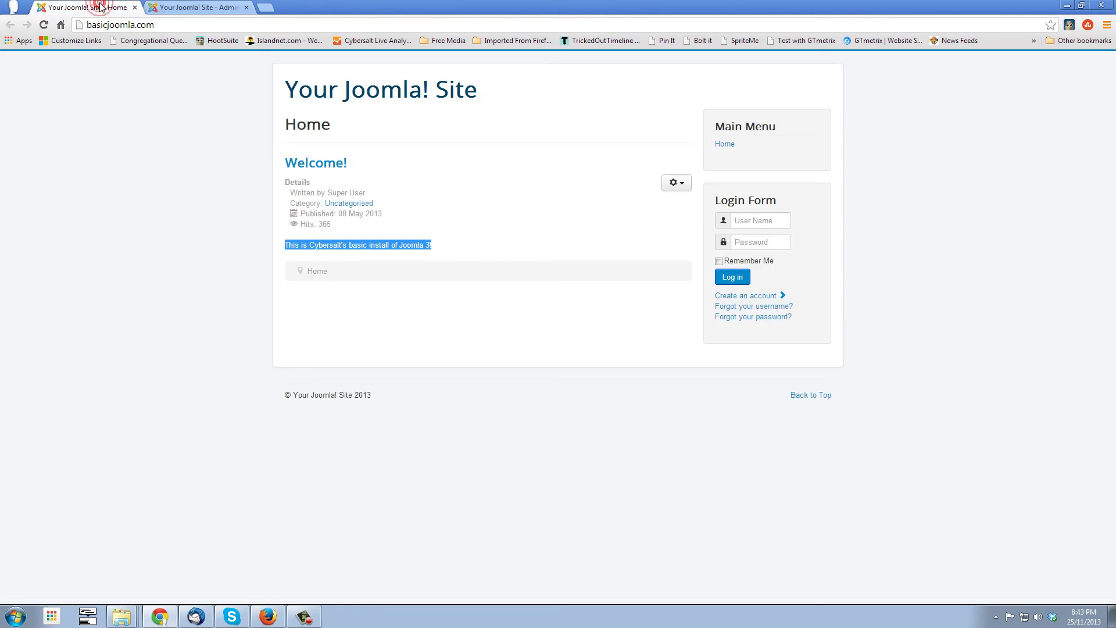
Step: Reload the site home page to view the table, then return to the article editor
left_click(44, 25)
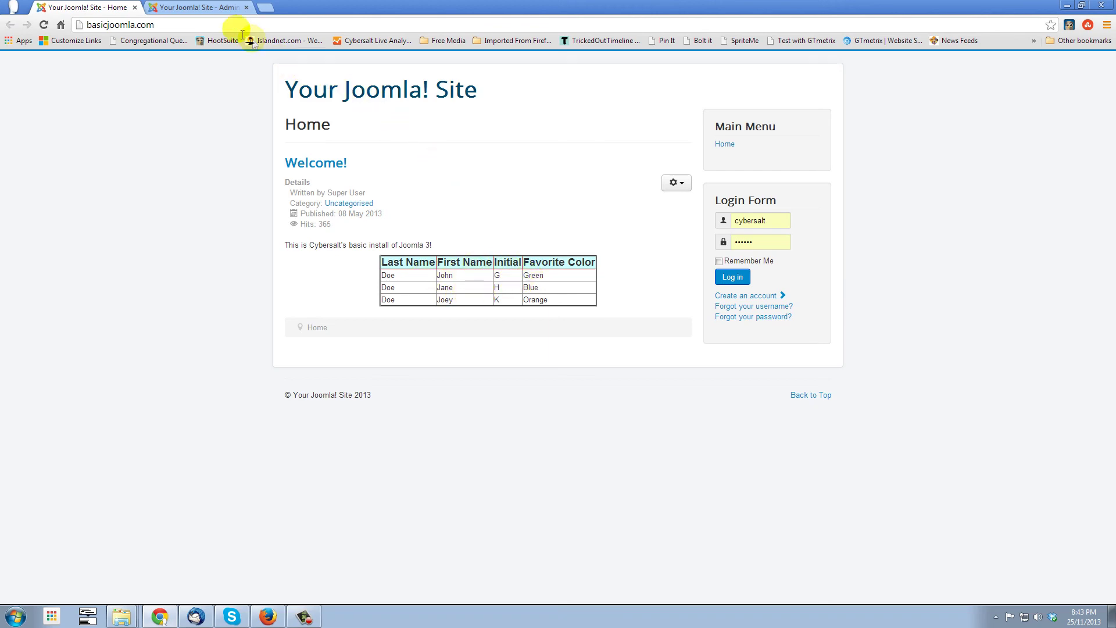
left_click(198, 7)
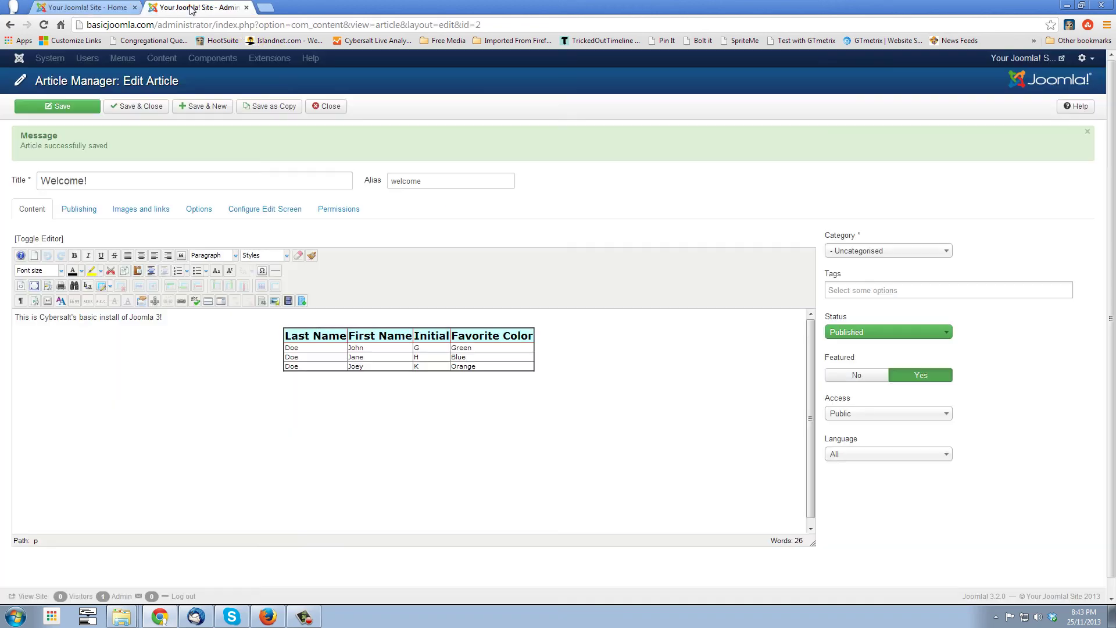
right_click(335, 349)
Step: Set the names table width to 900 in Table properties
mouse_move(389, 413)
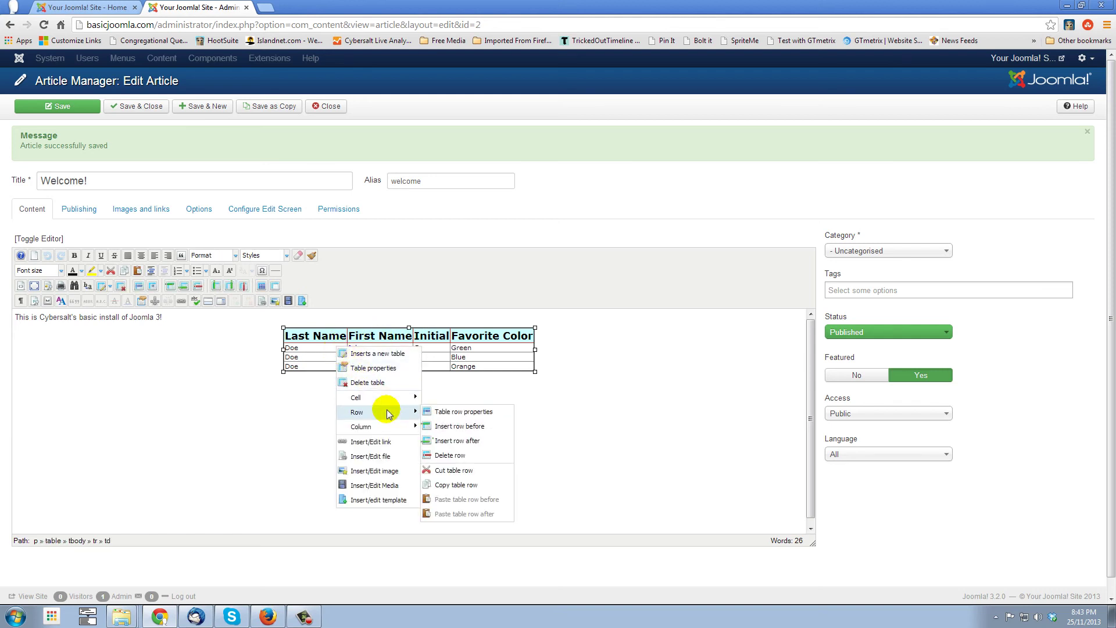
left_click(377, 369)
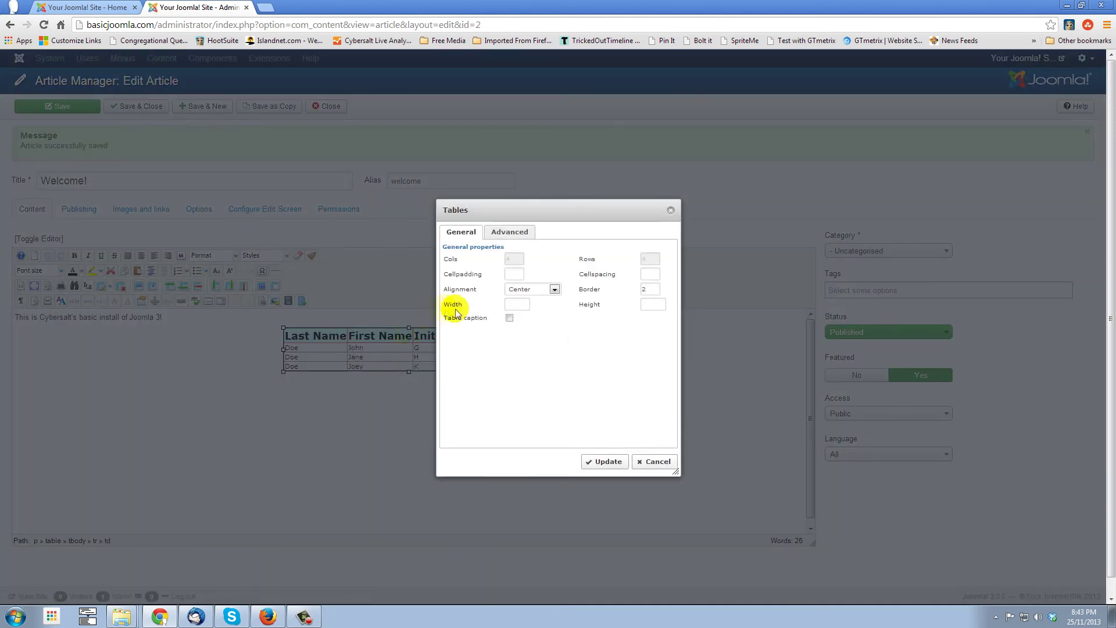
left_click(520, 306)
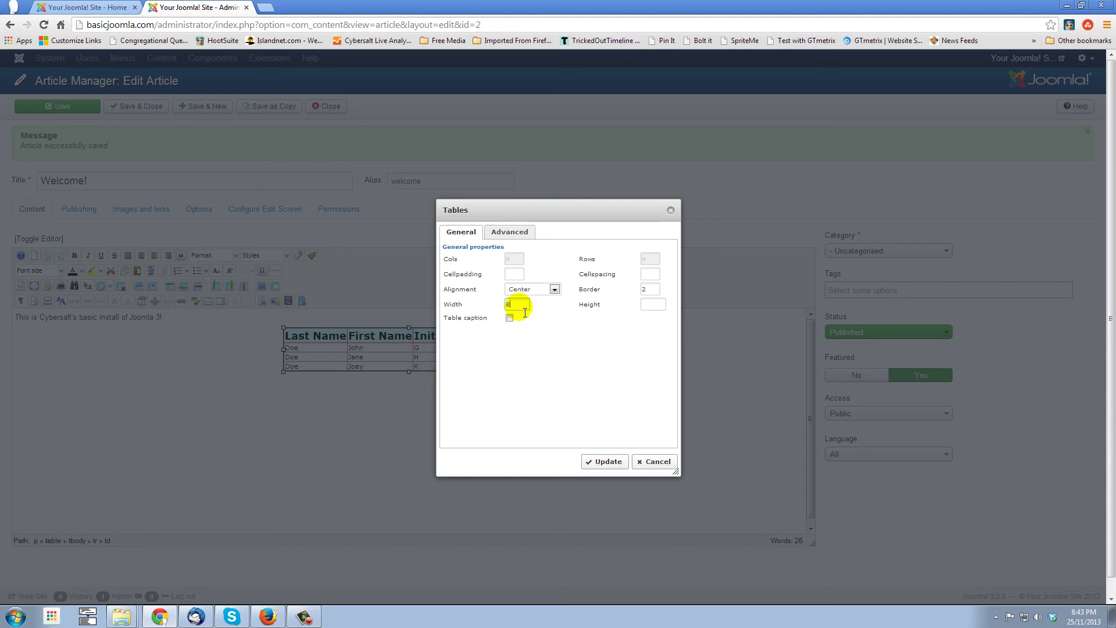
type("900")
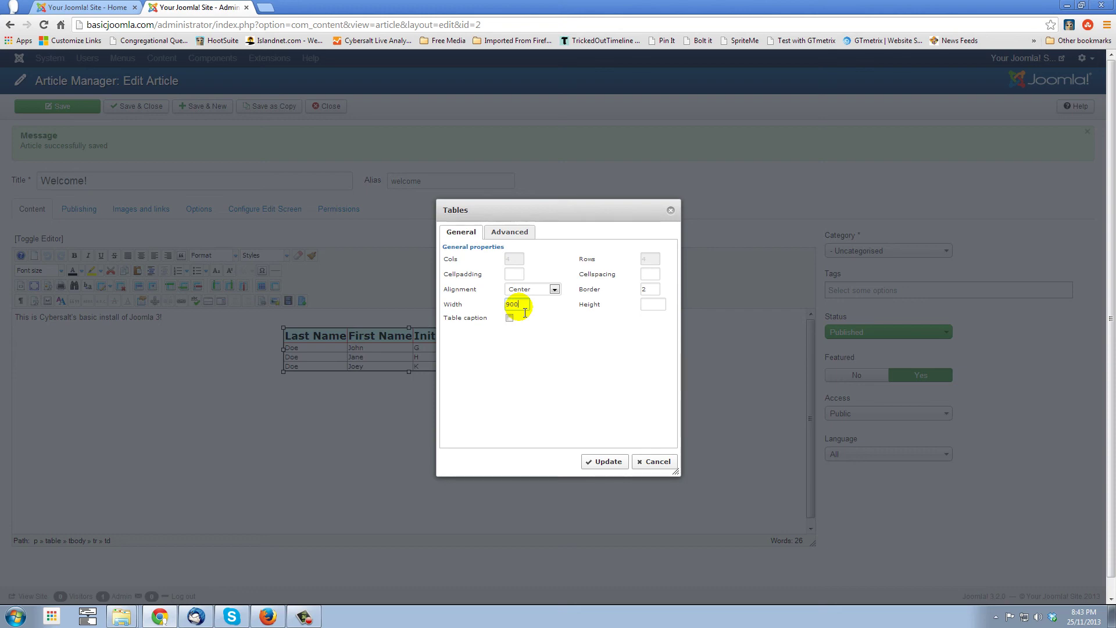
left_click(608, 462)
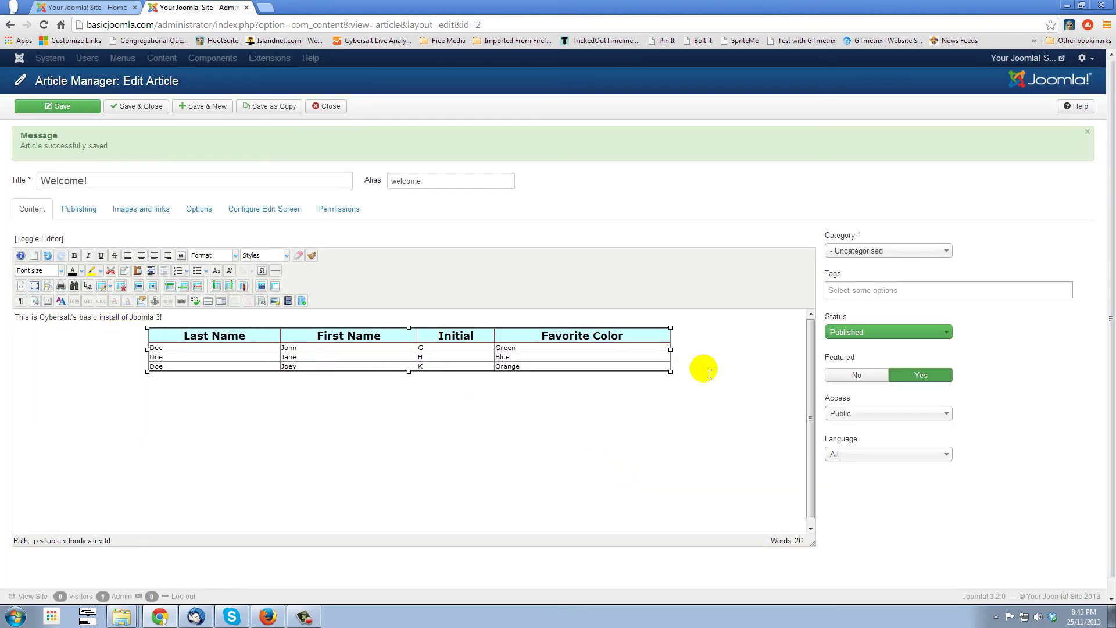